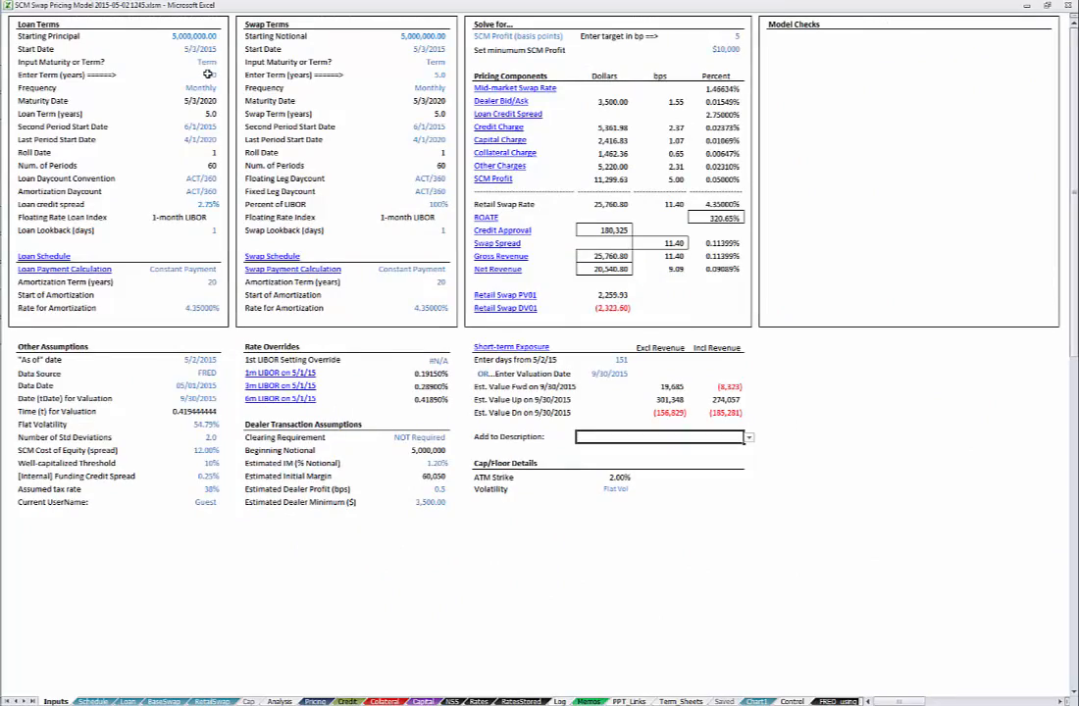
Step: Set the loan's starting principal to 4500000
{"action": "left_click", "coordinate": [204, 76]}
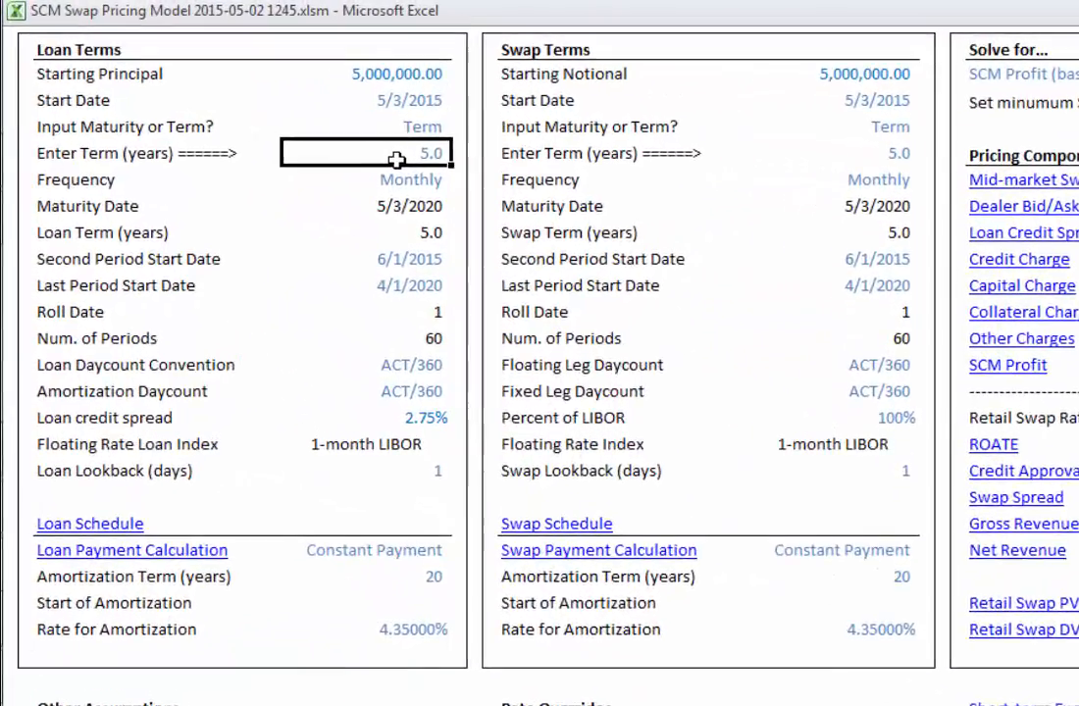
{"action": "left_click", "coordinate": [428, 102]}
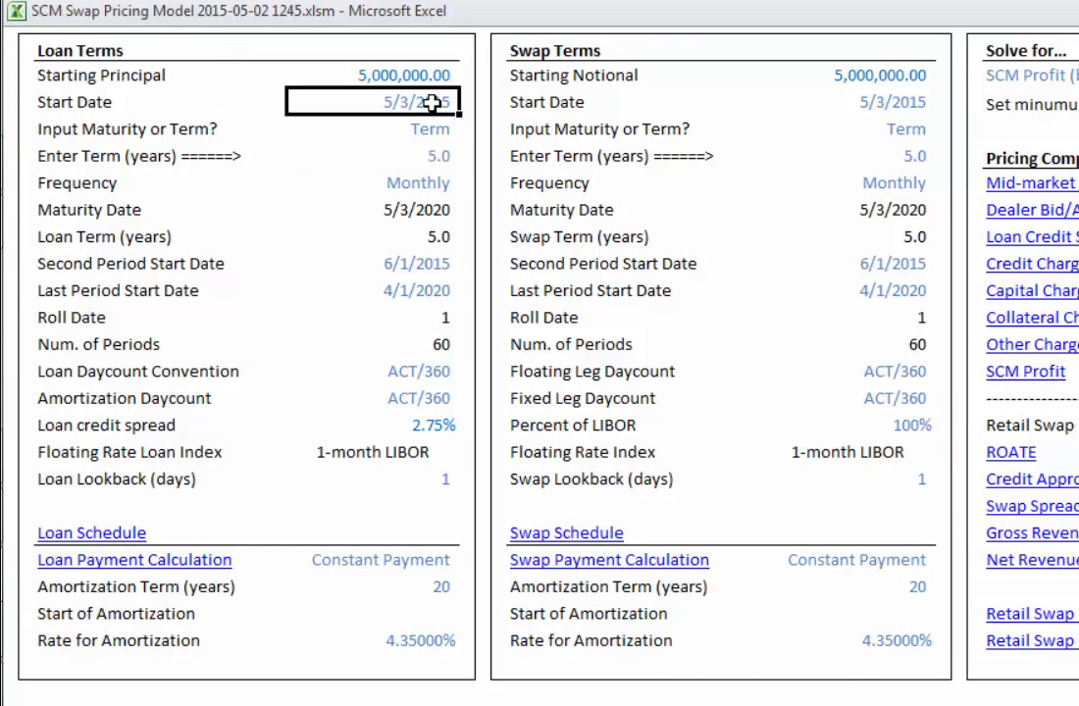
{"action": "key", "text": "Up"}
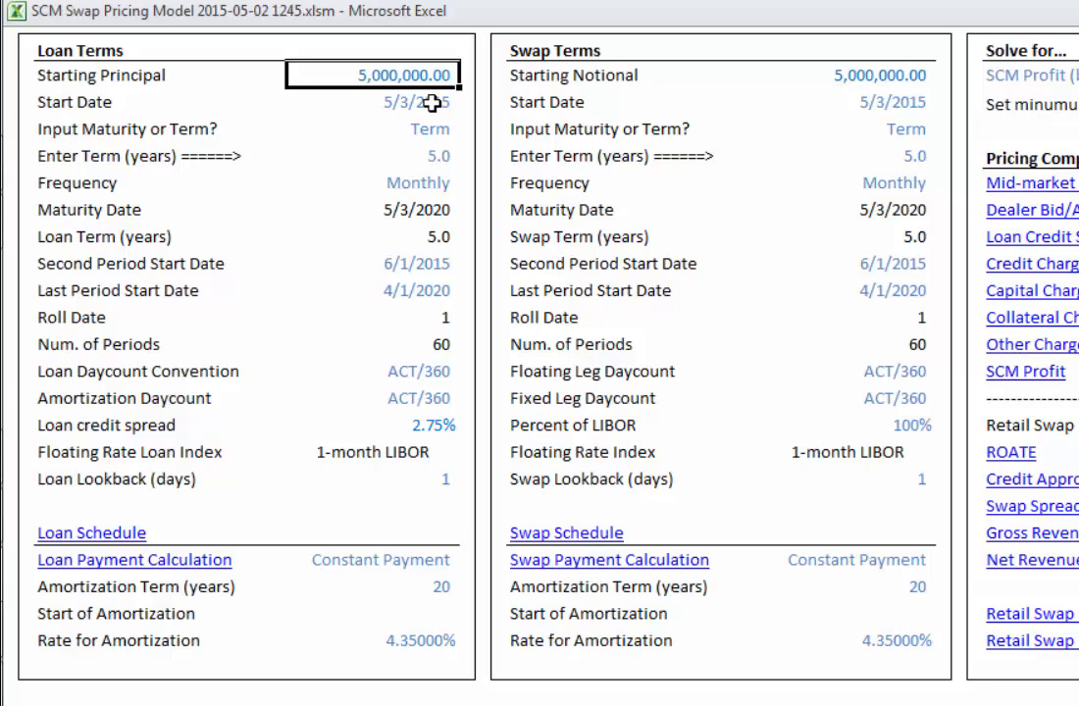
{"action": "type", "text": "4500000"}
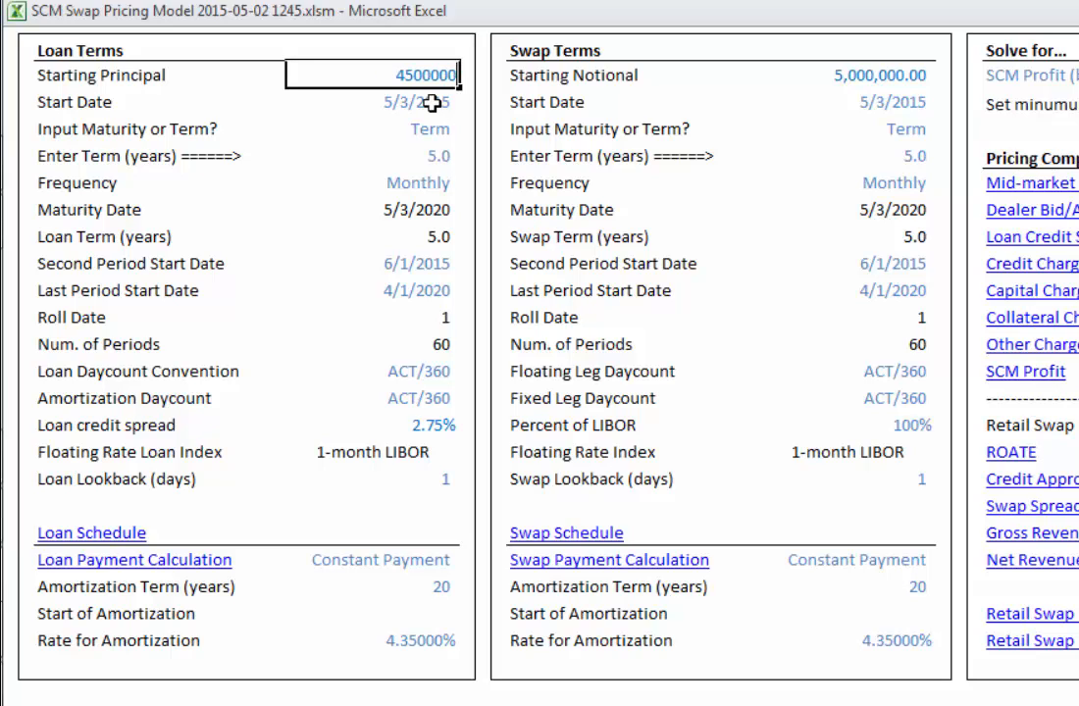
{"action": "key", "text": "Return"}
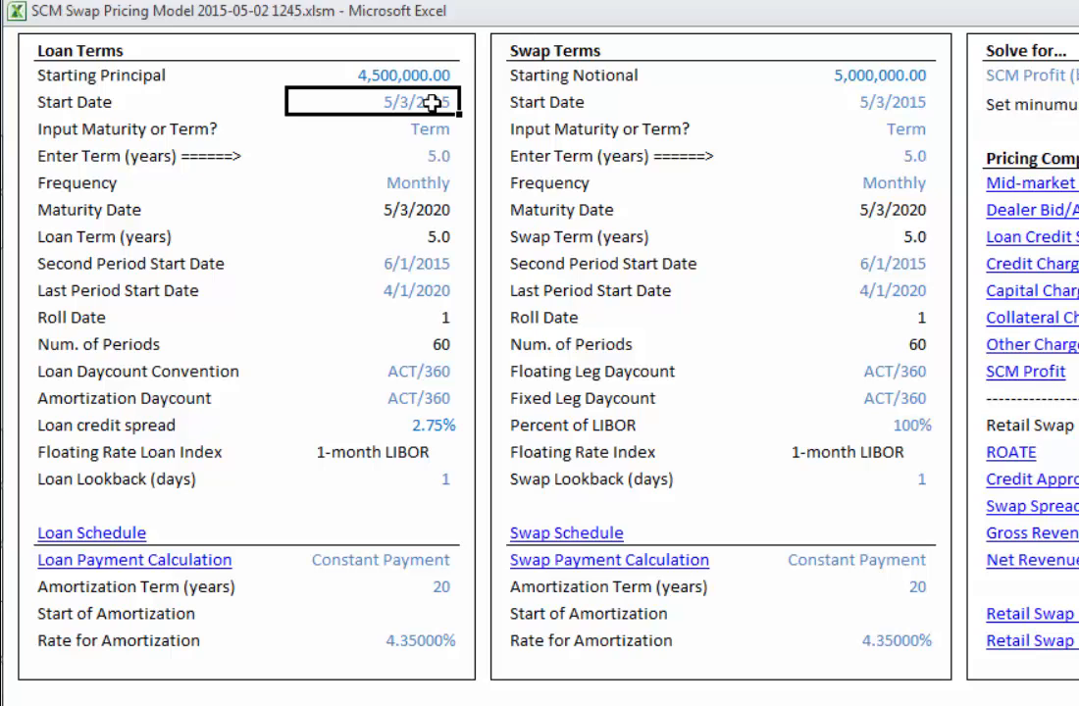
Step: Set the loan start date to 5/15/2015 and the loan term to 2 years
{"action": "key", "text": "Delete"}
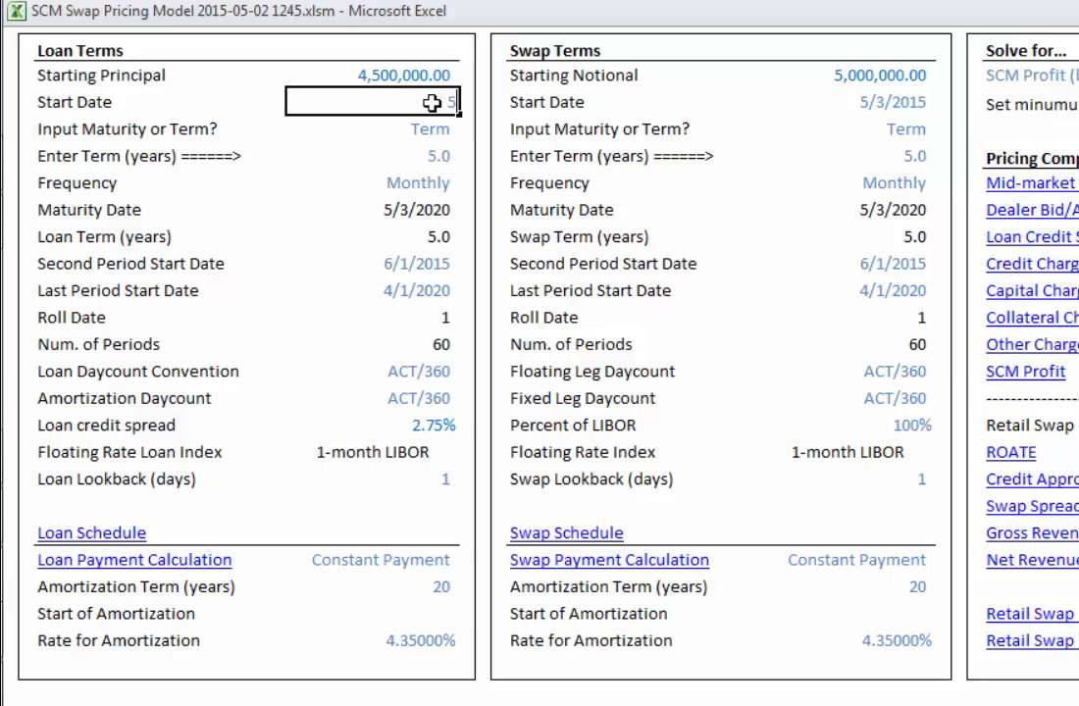
{"action": "type", "text": "5/15/2015"}
{"action": "key", "text": "Return"}
{"action": "key", "text": "Return"}
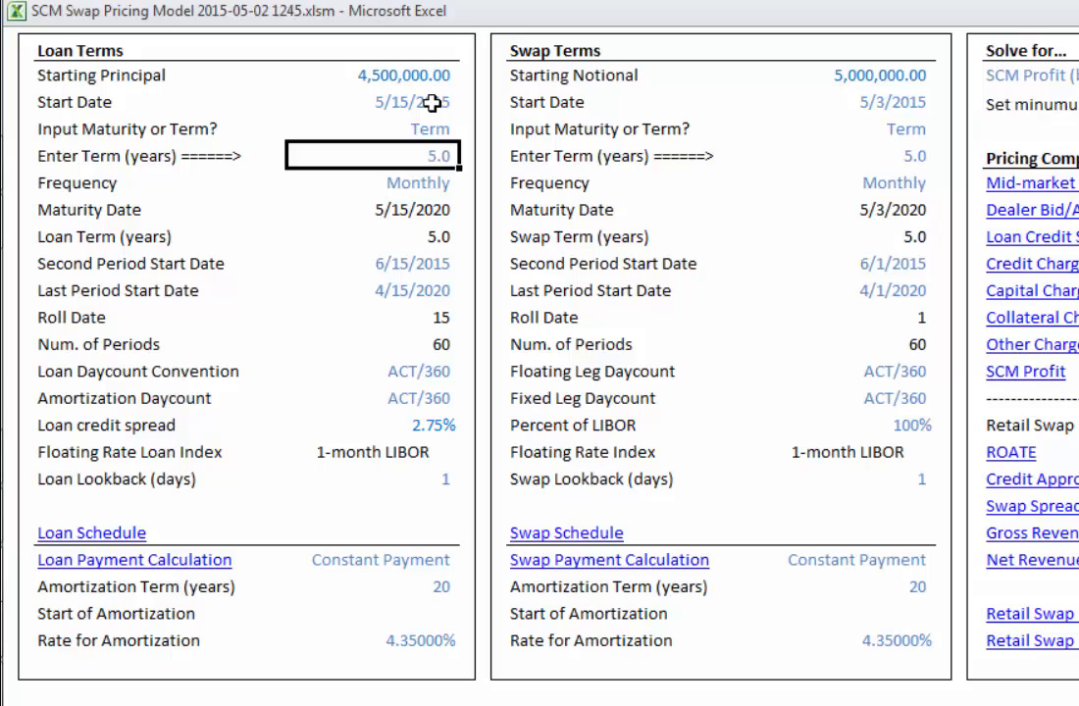
{"action": "key", "text": "Delete"}
{"action": "type", "text": "2"}
{"action": "key", "text": "Return"}
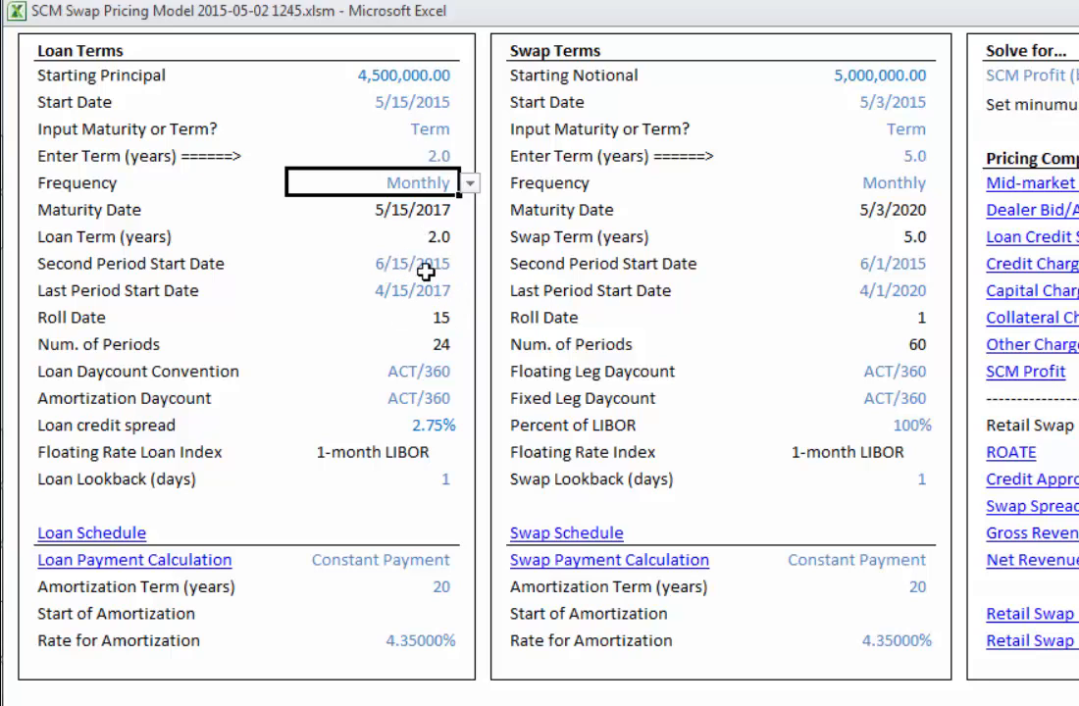
Step: Set the loan credit spread to 2% and the loan lookback to 2 days
{"action": "left_click", "coordinate": [439, 422]}
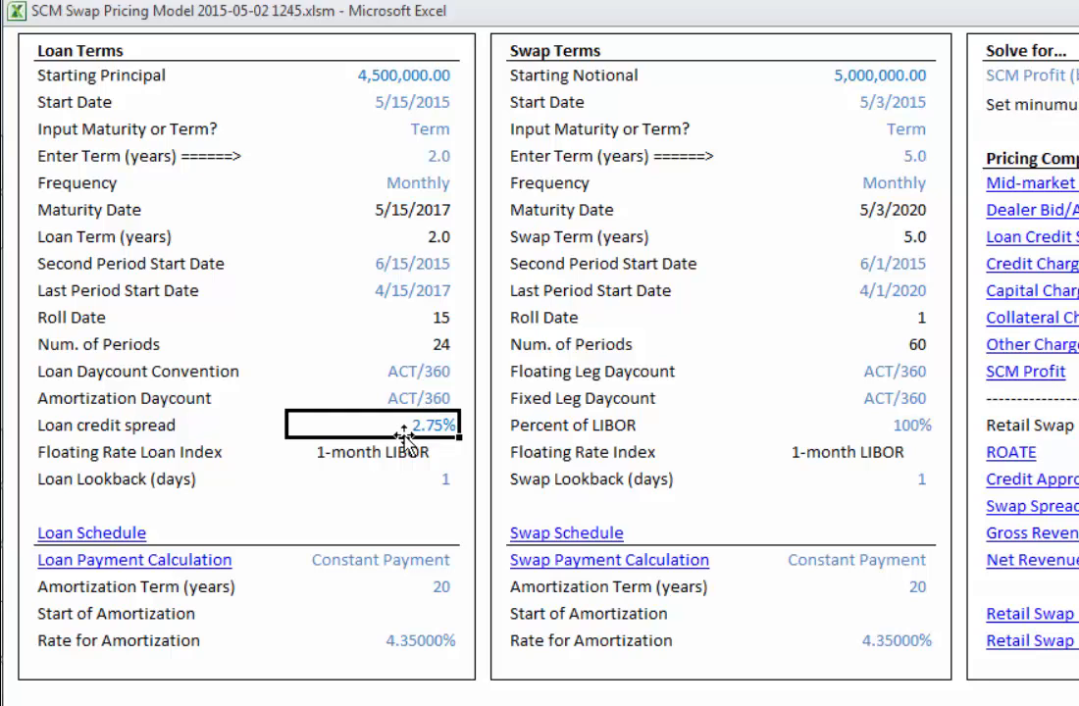
{"action": "type", "text": "2"}
{"action": "key", "text": "Return"}
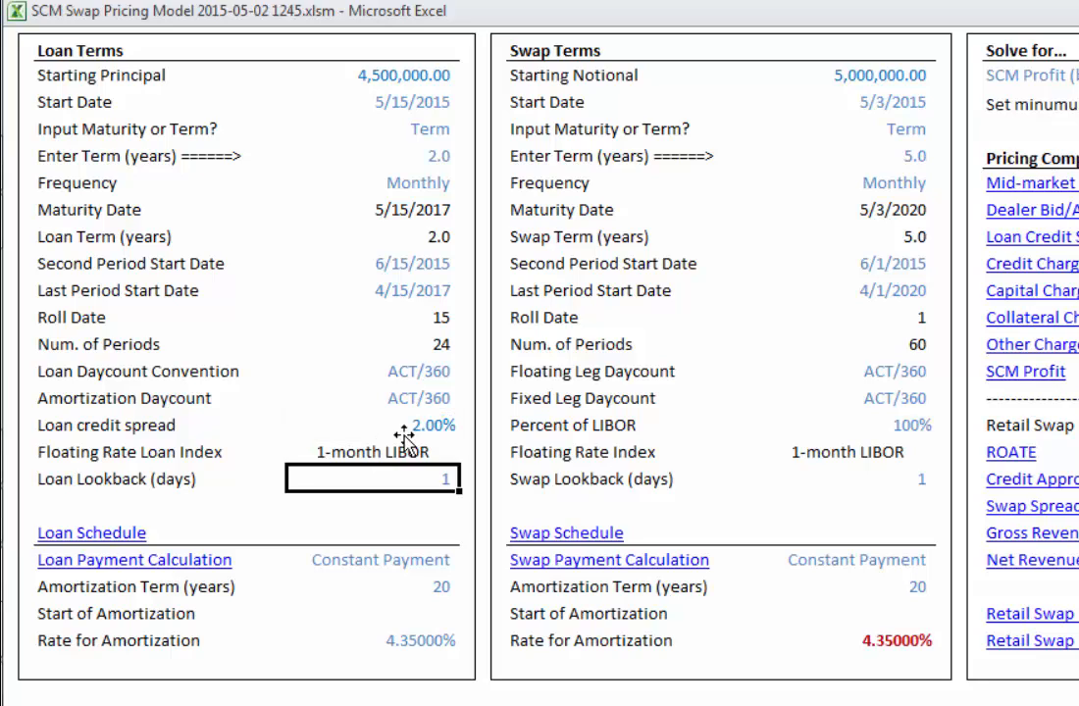
{"action": "type", "text": "2"}
{"action": "key", "text": "Return"}
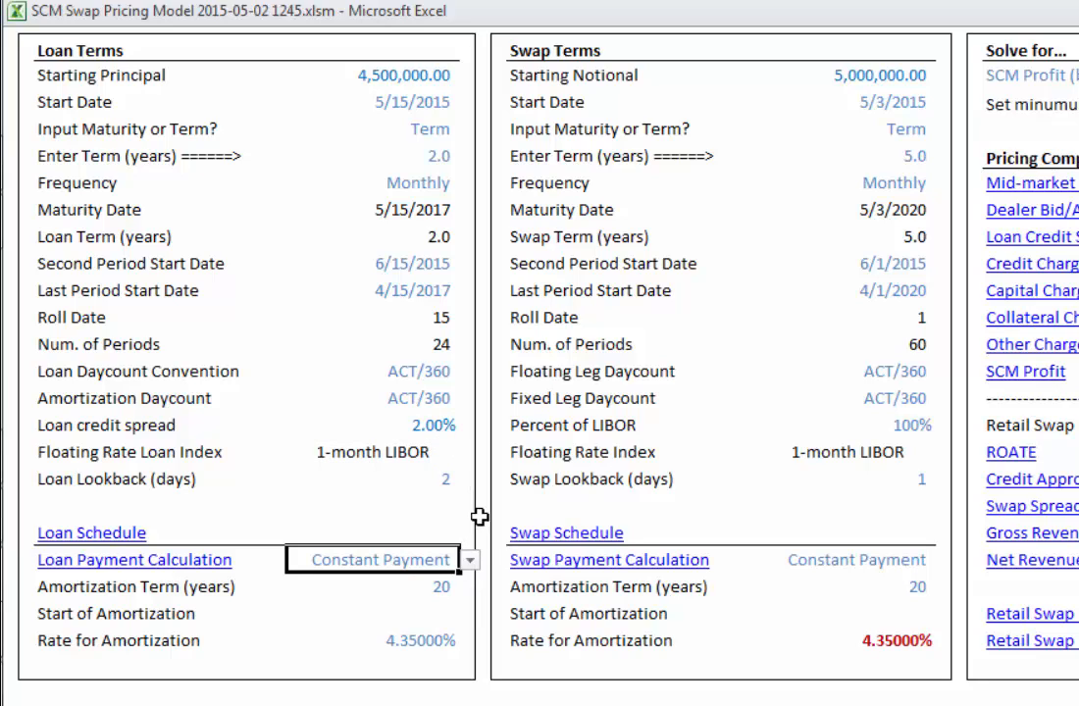
Step: Set the loan's amortization term to 15 years
{"action": "left_click", "coordinate": [434, 585]}
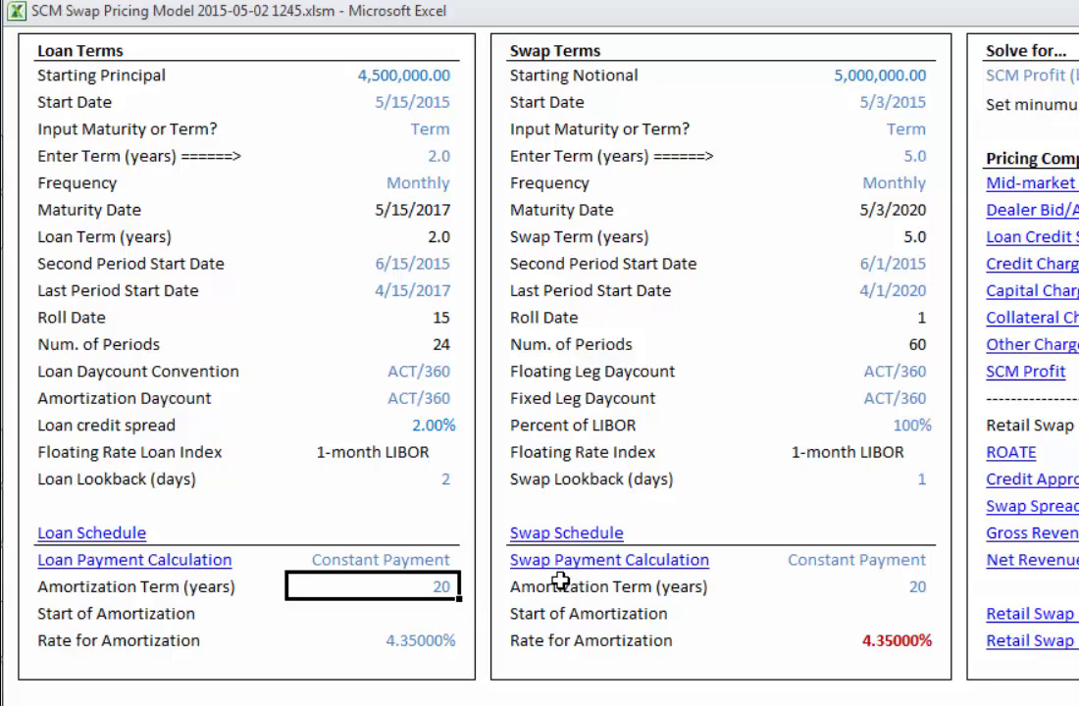
{"action": "type", "text": "15"}
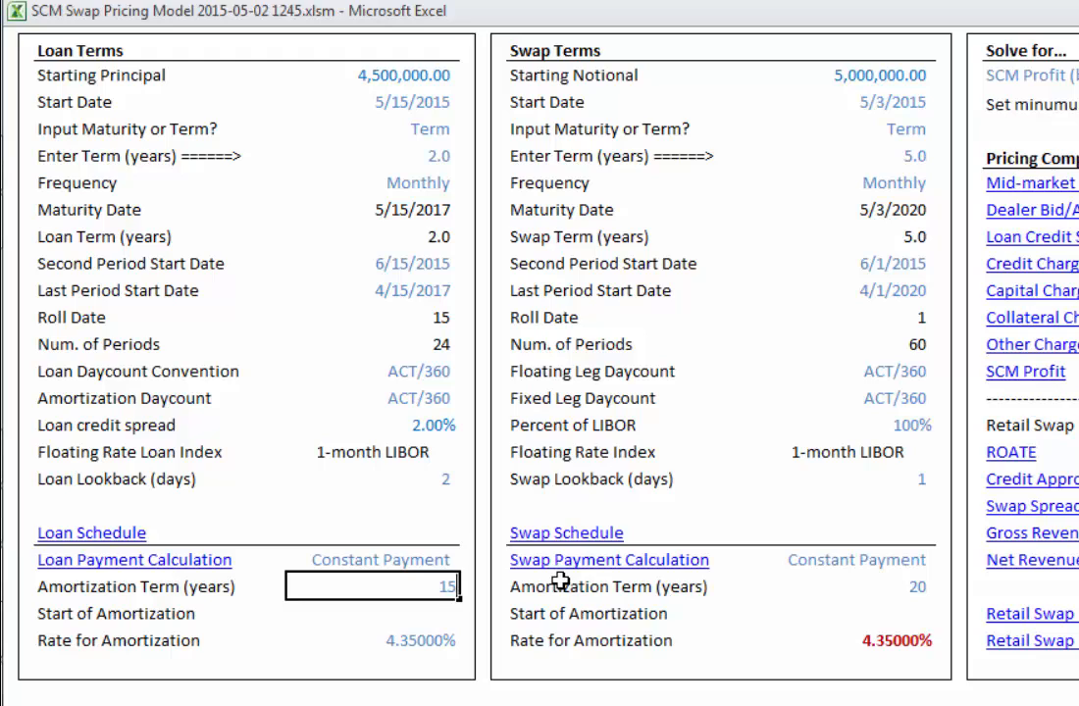
{"action": "key", "text": "Return"}
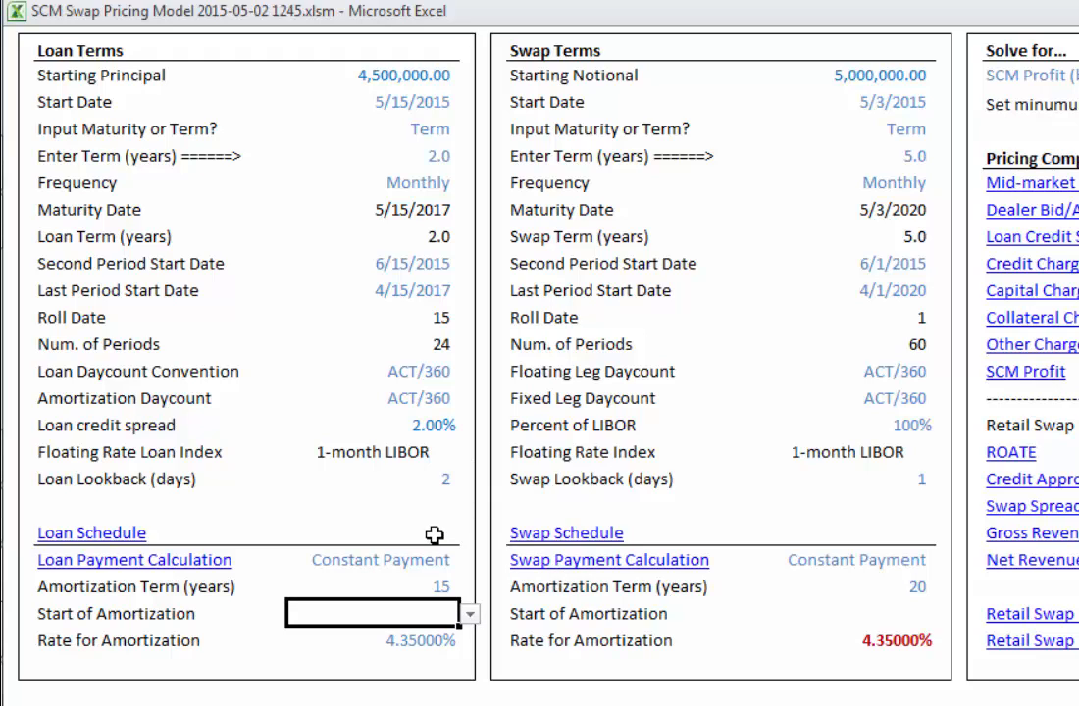
Step: Copy the loan terms over to the swap terms
{"action": "left_click", "coordinate": [472, 615]}
{"action": "left_click", "coordinate": [471, 616]}
{"action": "right_click", "coordinate": [400, 185]}
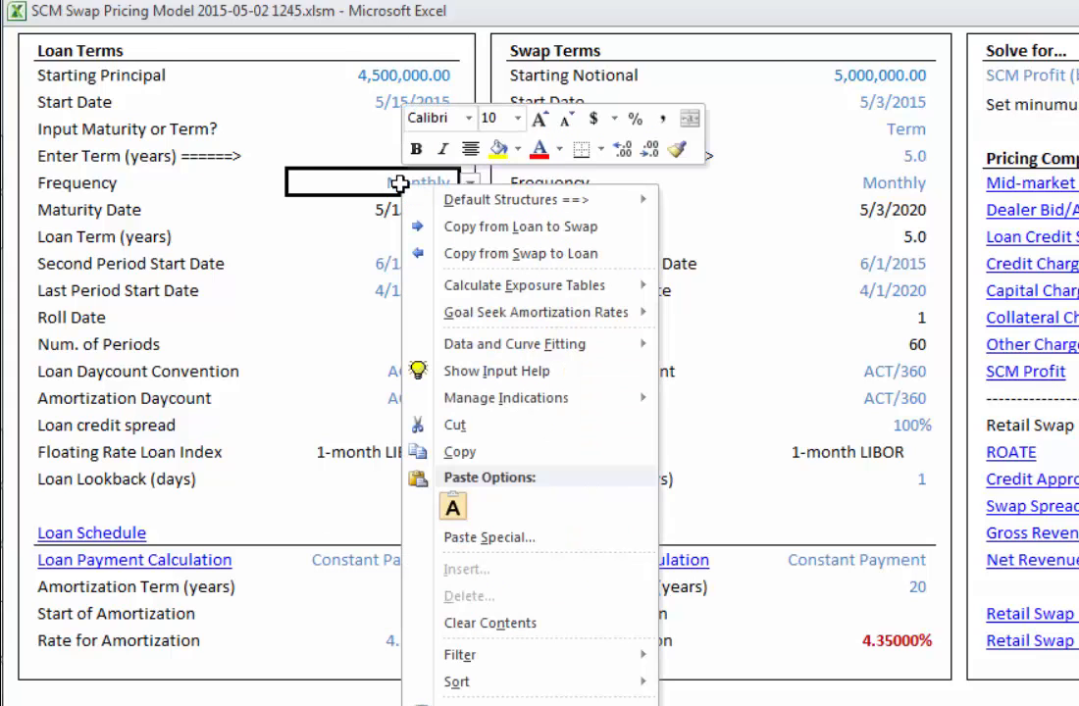
{"action": "left_click", "coordinate": [482, 226]}
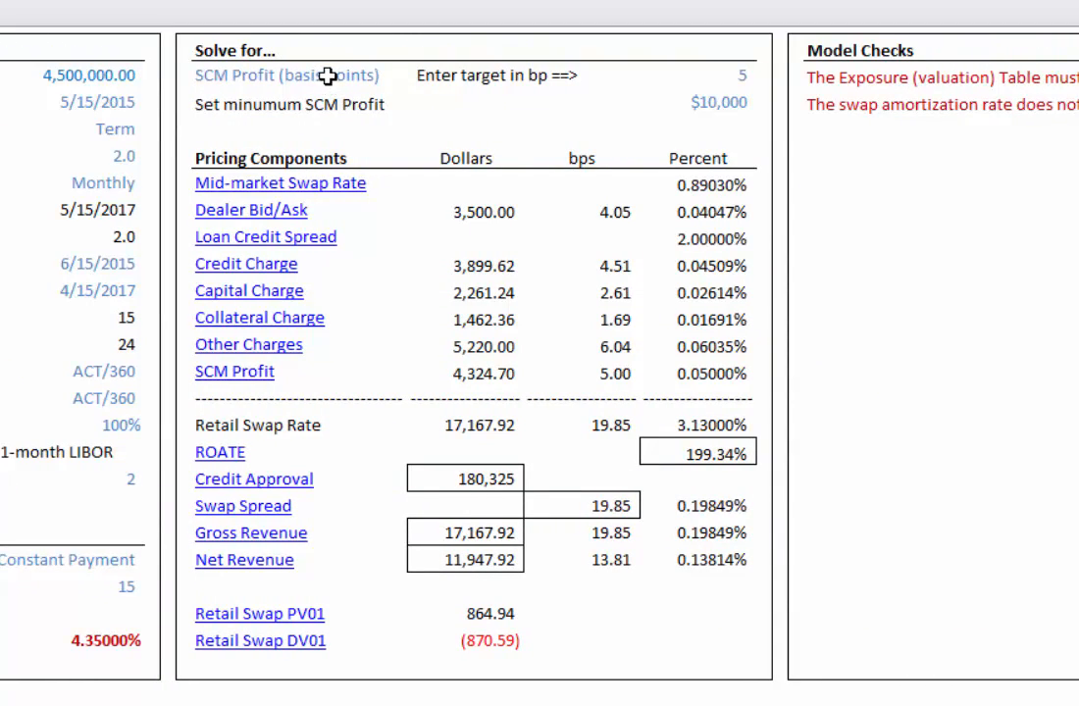
Step: Change the solve-for target to Final Rate and set the target rate to 3.25%
{"action": "left_click", "coordinate": [326, 76]}
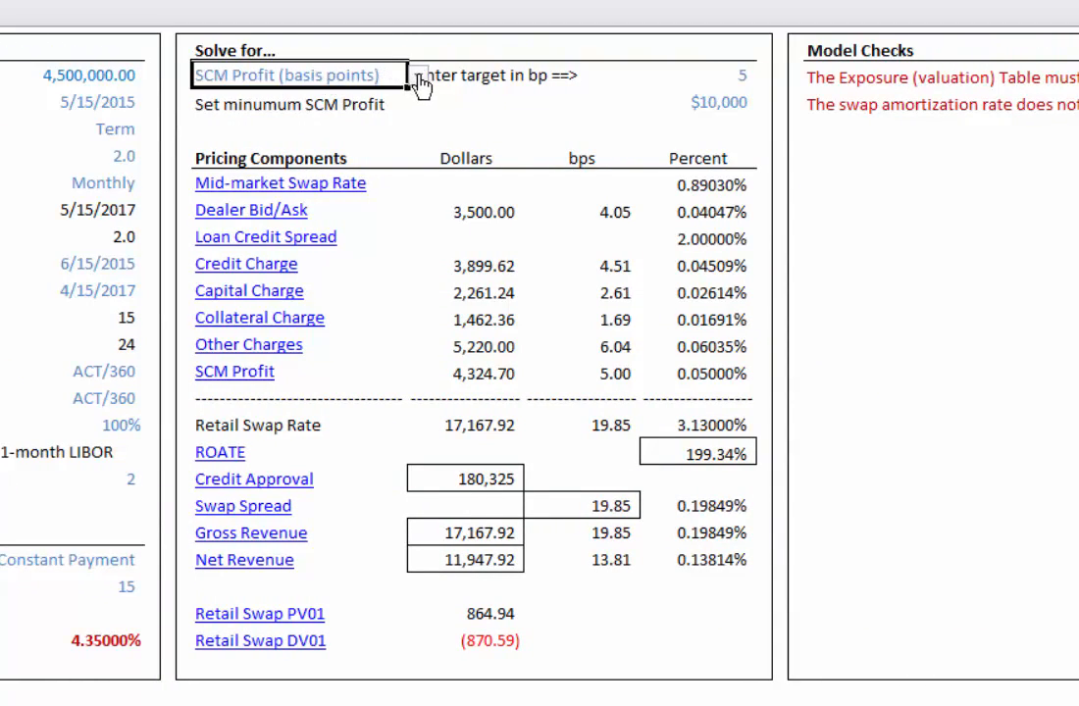
{"action": "left_click", "coordinate": [418, 79]}
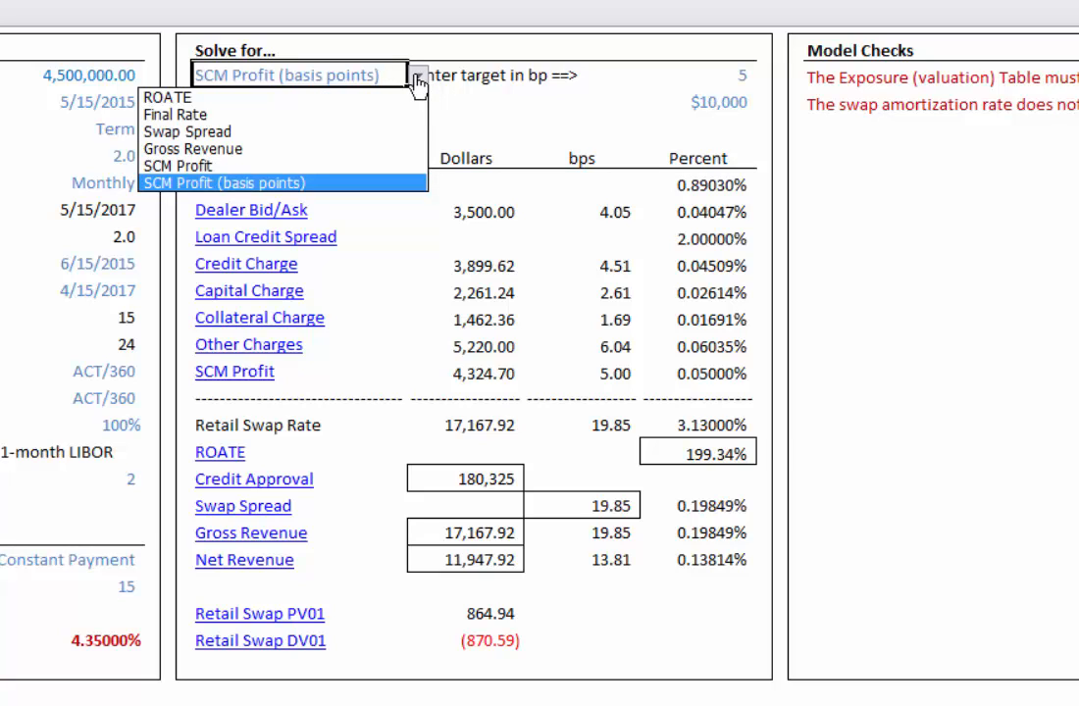
{"action": "left_click", "coordinate": [253, 116]}
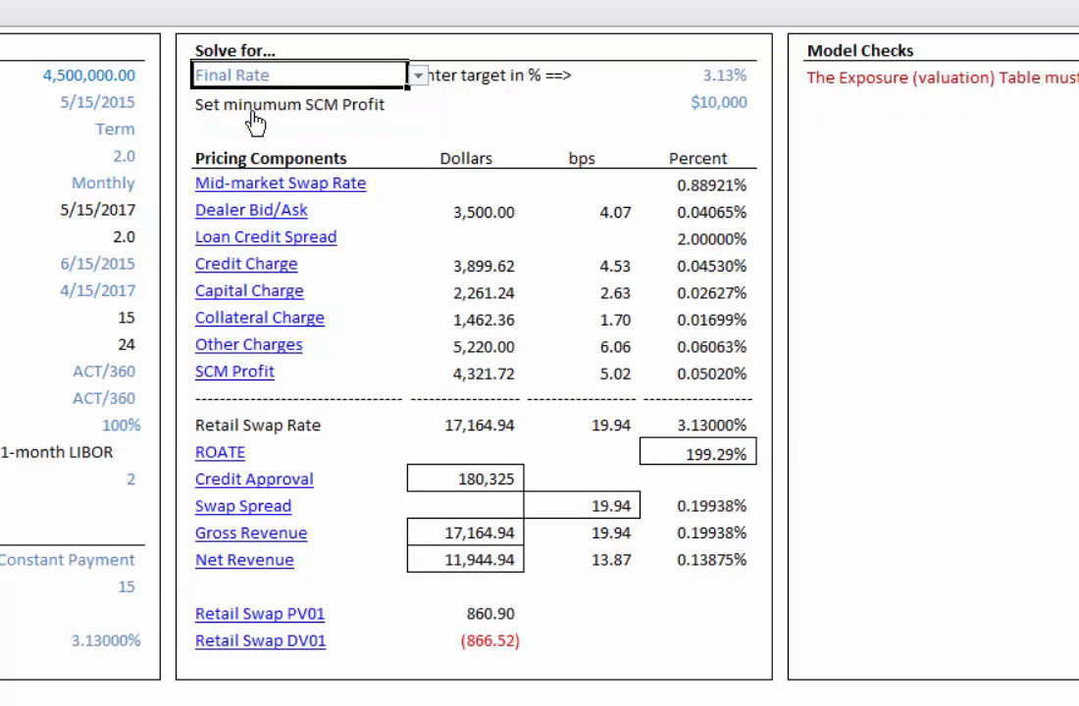
{"action": "left_click", "coordinate": [719, 75]}
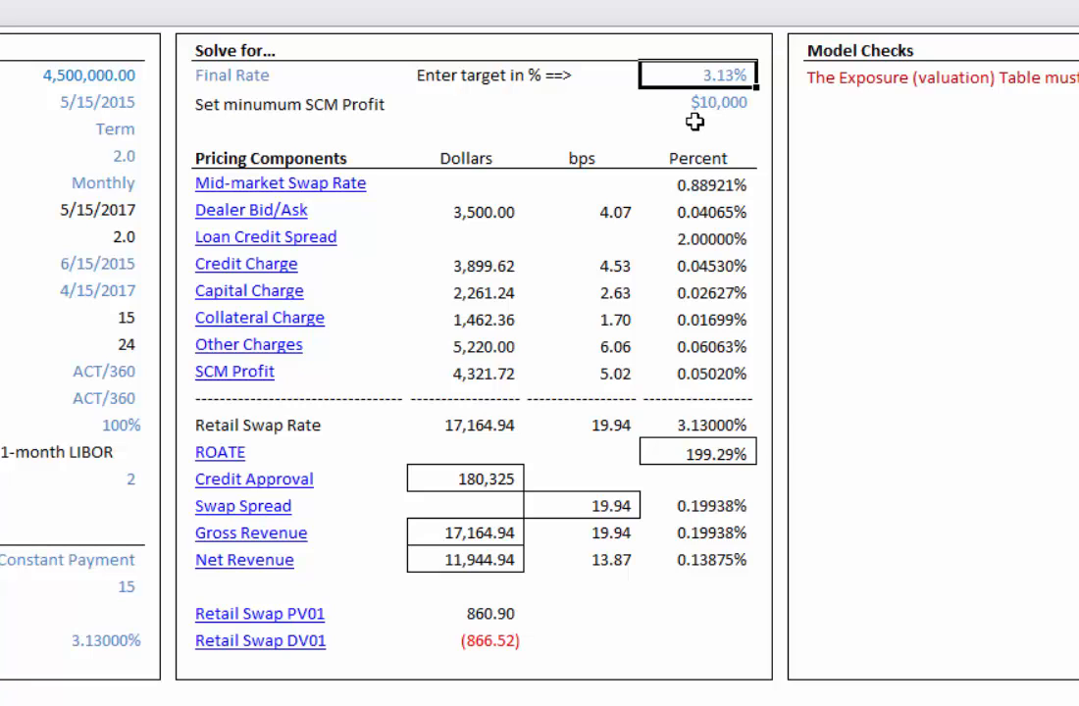
{"action": "type", "text": "3.25"}
{"action": "key", "text": "Return"}
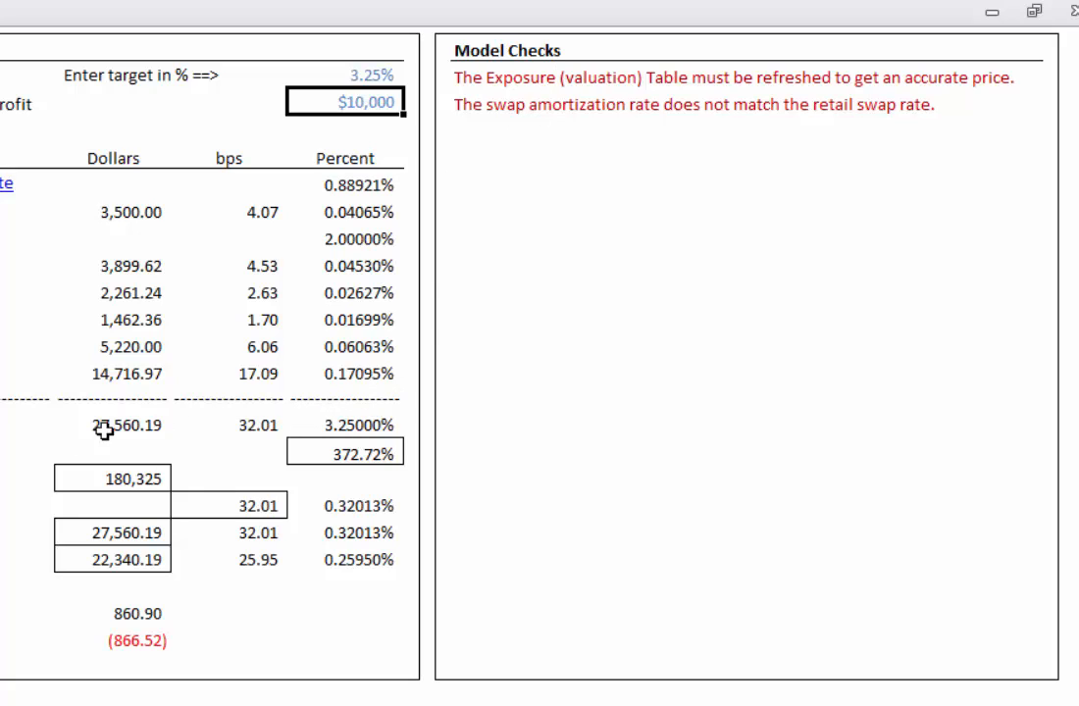
Step: Goal seek the amortization rates for both the loan and swap schedules, then dismiss the completion dialog
{"action": "right_click", "coordinate": [323, 426]}
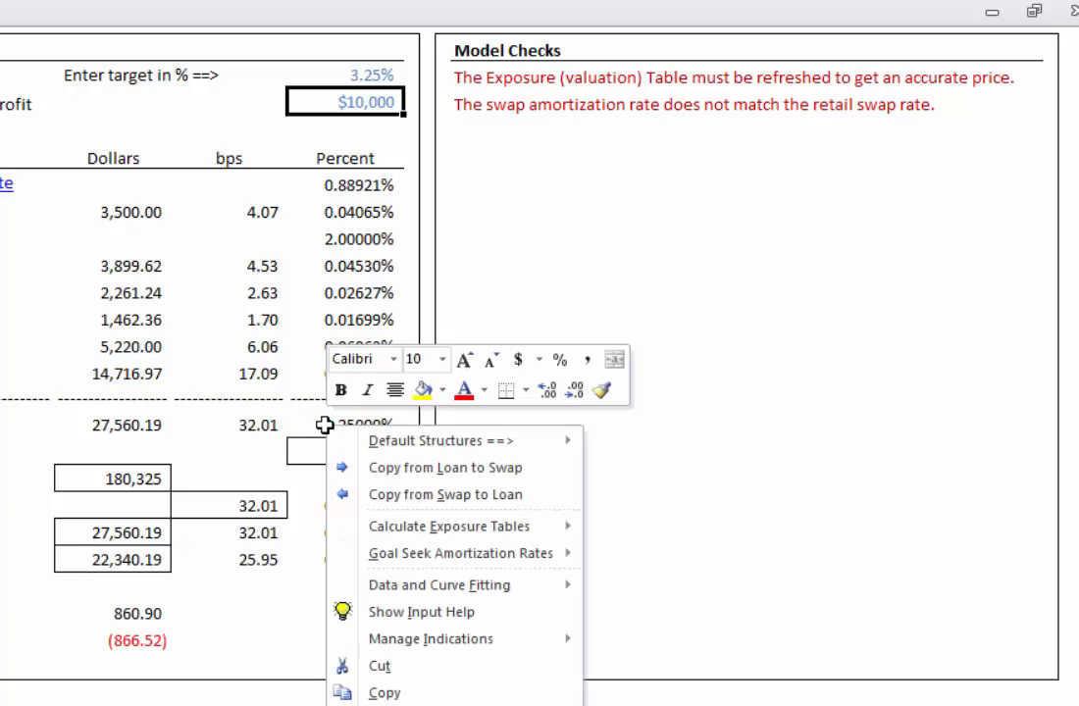
{"action": "mouse_move", "coordinate": [412, 559]}
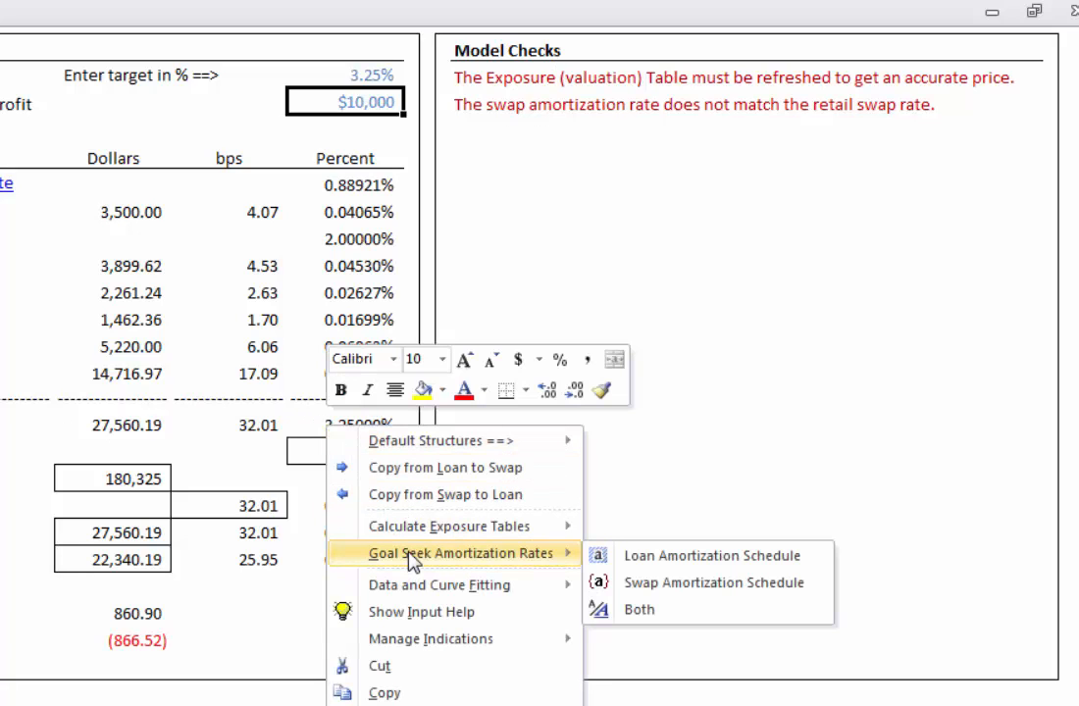
{"action": "left_click", "coordinate": [633, 621]}
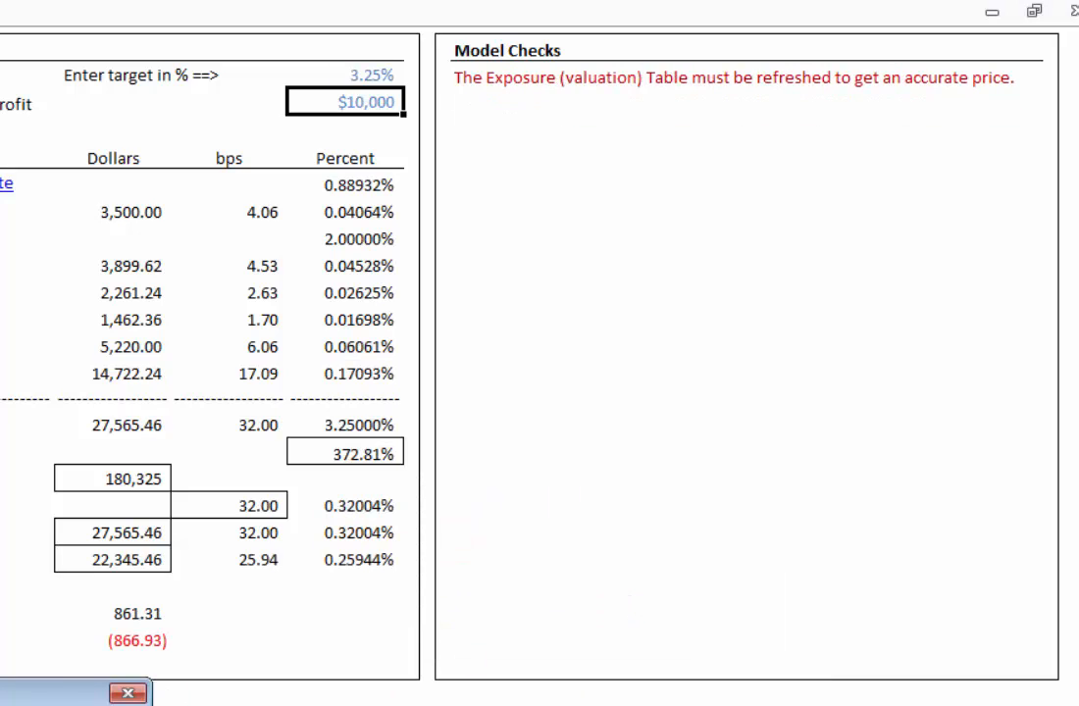
{"action": "left_click_drag", "start_coordinate": [61, 625], "coordinate": [1, 306]}
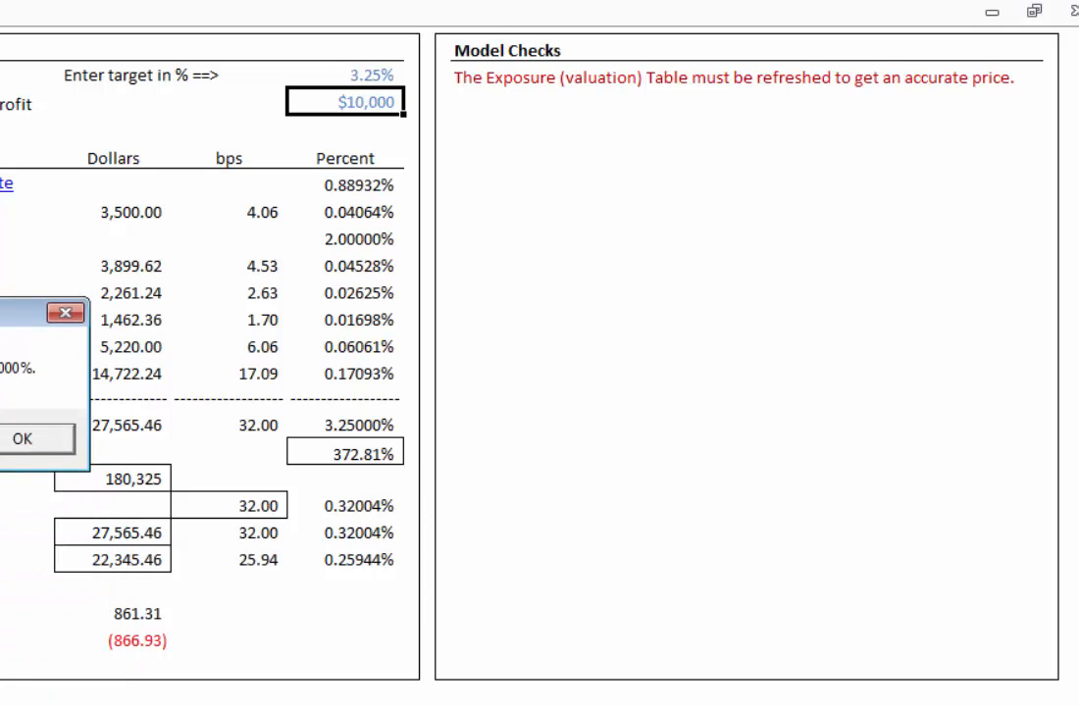
{"action": "left_click", "coordinate": [15, 435]}
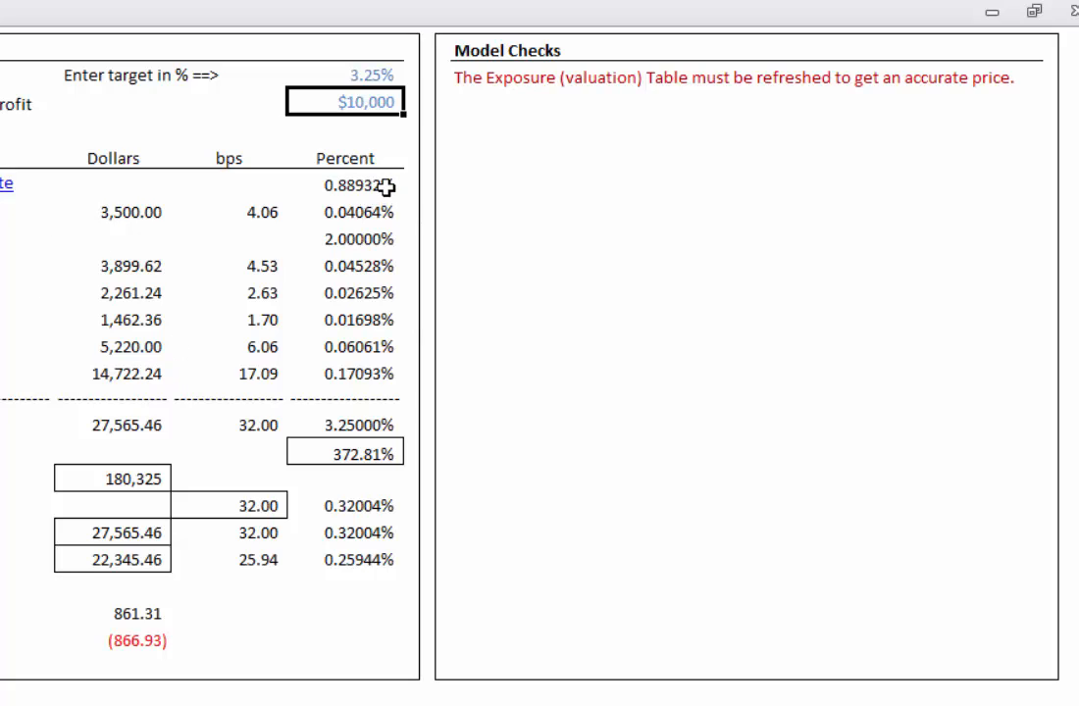
Step: Calculate the lifetime swap exposure table
{"action": "right_click", "coordinate": [201, 325]}
{"action": "mouse_move", "coordinate": [296, 339]}
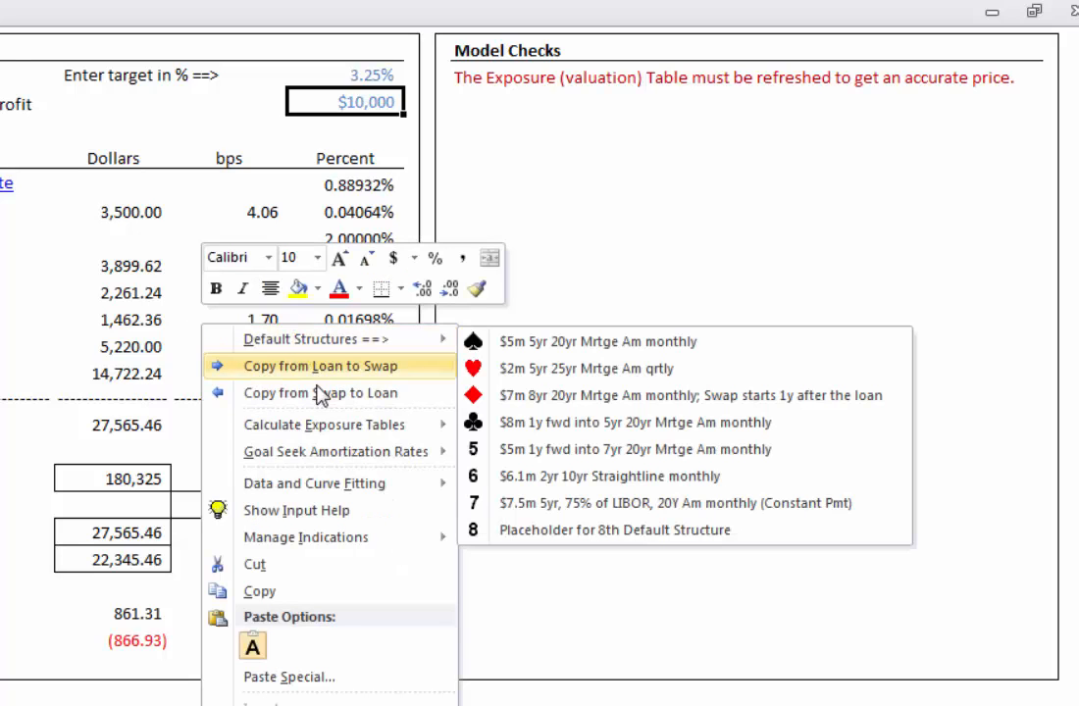
{"action": "mouse_move", "coordinate": [334, 432]}
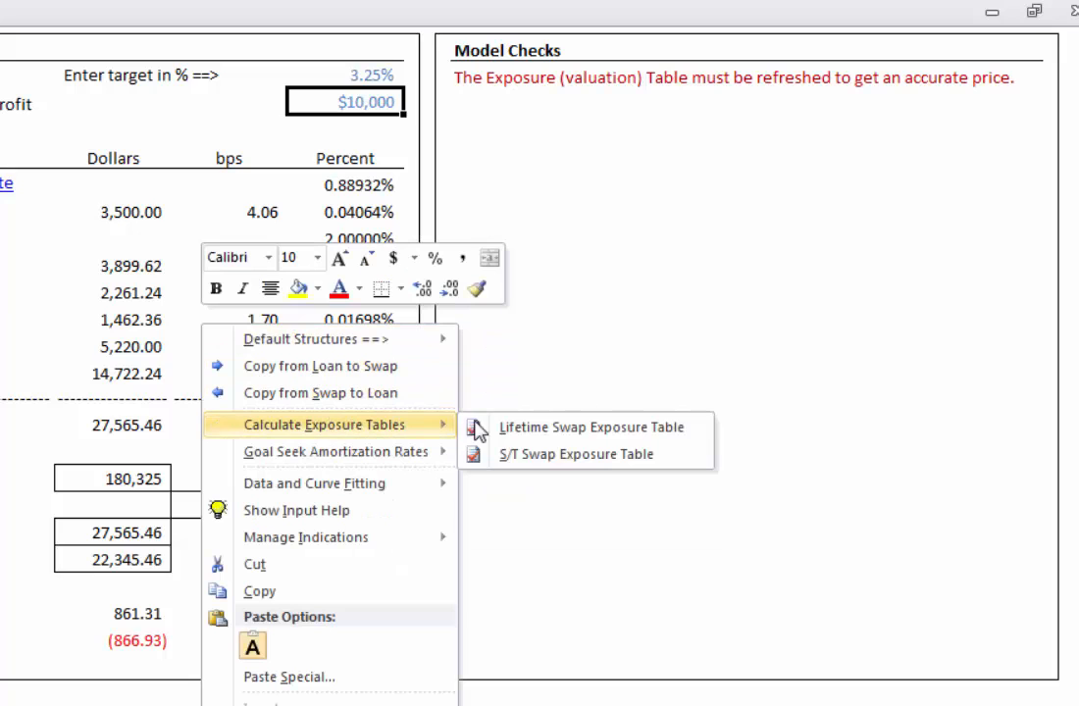
{"action": "left_click", "coordinate": [520, 431]}
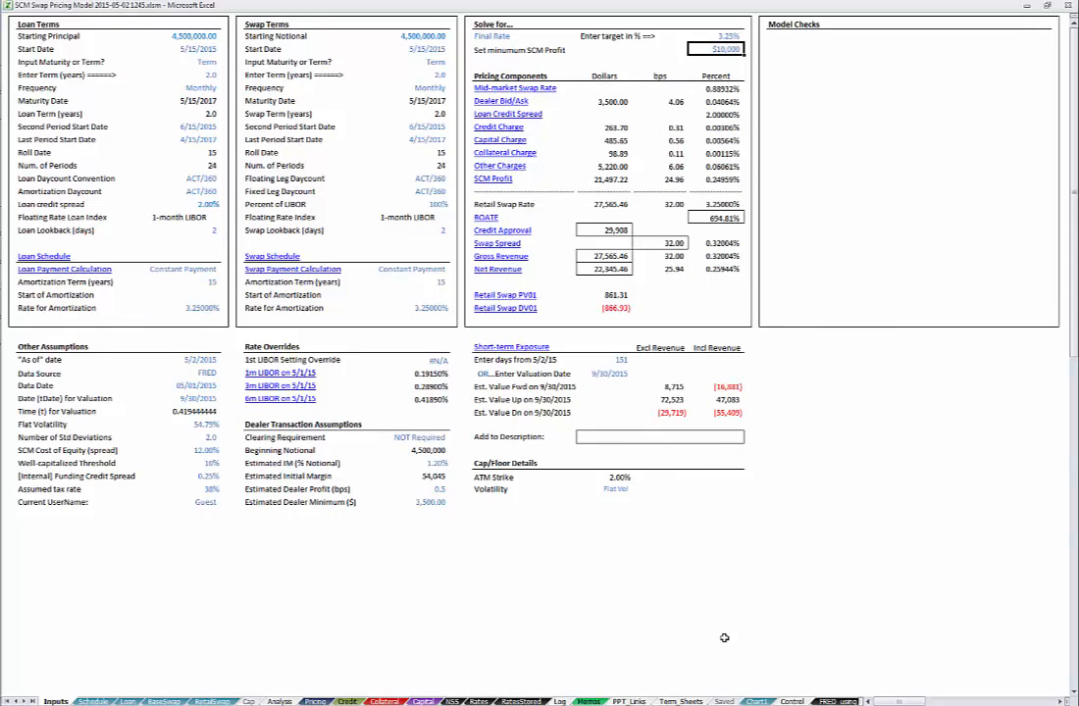
Step: Open the Saved sheet and inspect the details of saved pricing records
{"action": "left_click", "coordinate": [723, 701]}
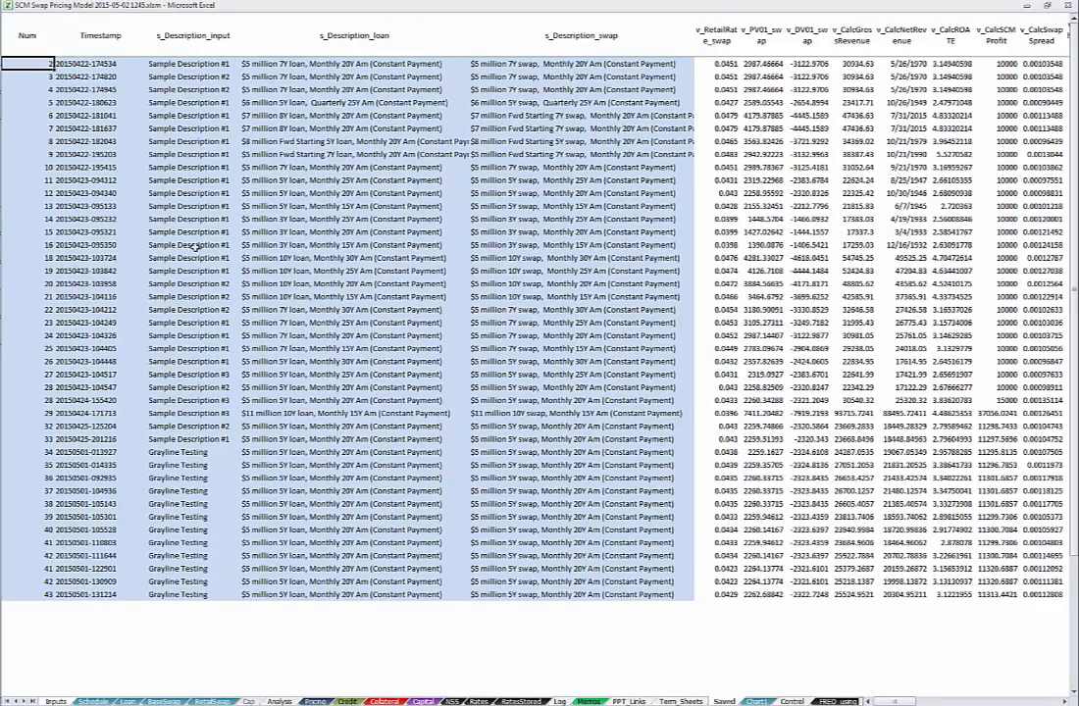
{"action": "left_click", "coordinate": [177, 89]}
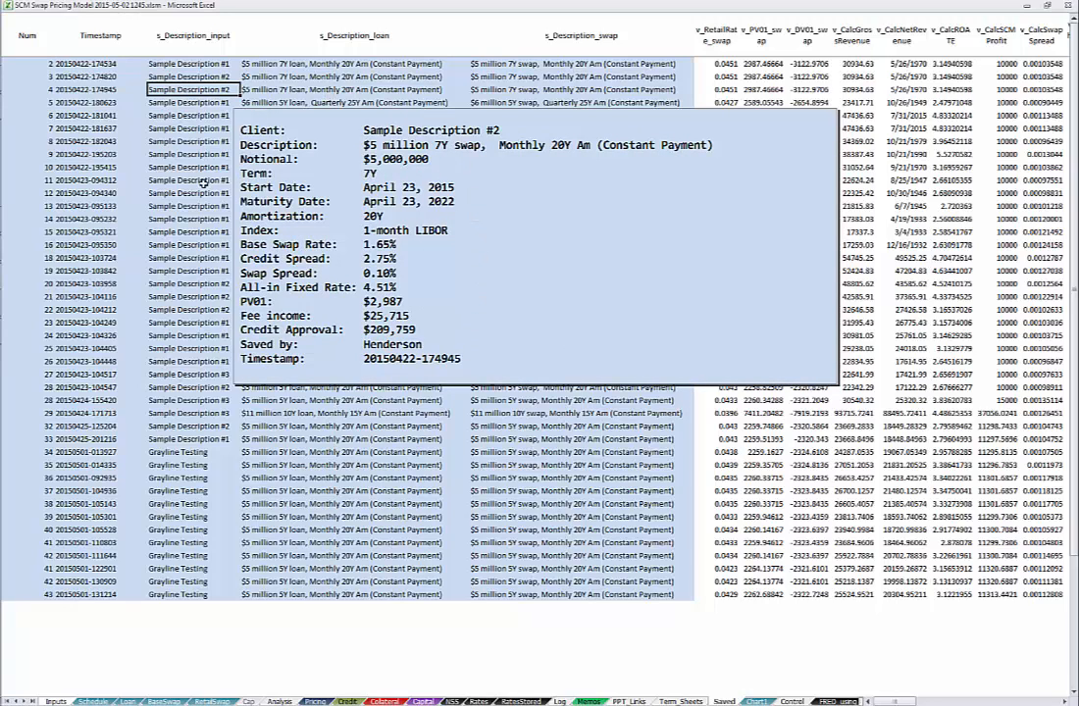
{"action": "left_click", "coordinate": [200, 596]}
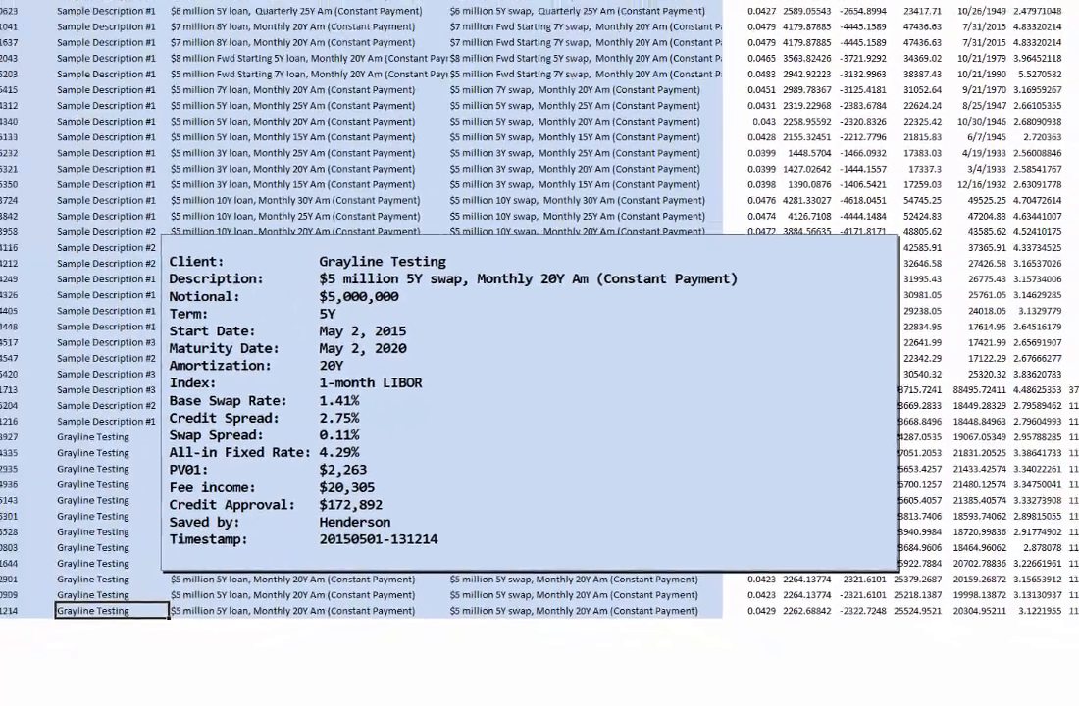
Step: Return to the Inputs sheet and choose Grayline Testing as the text to add to the description
{"action": "left_click", "coordinate": [55, 700]}
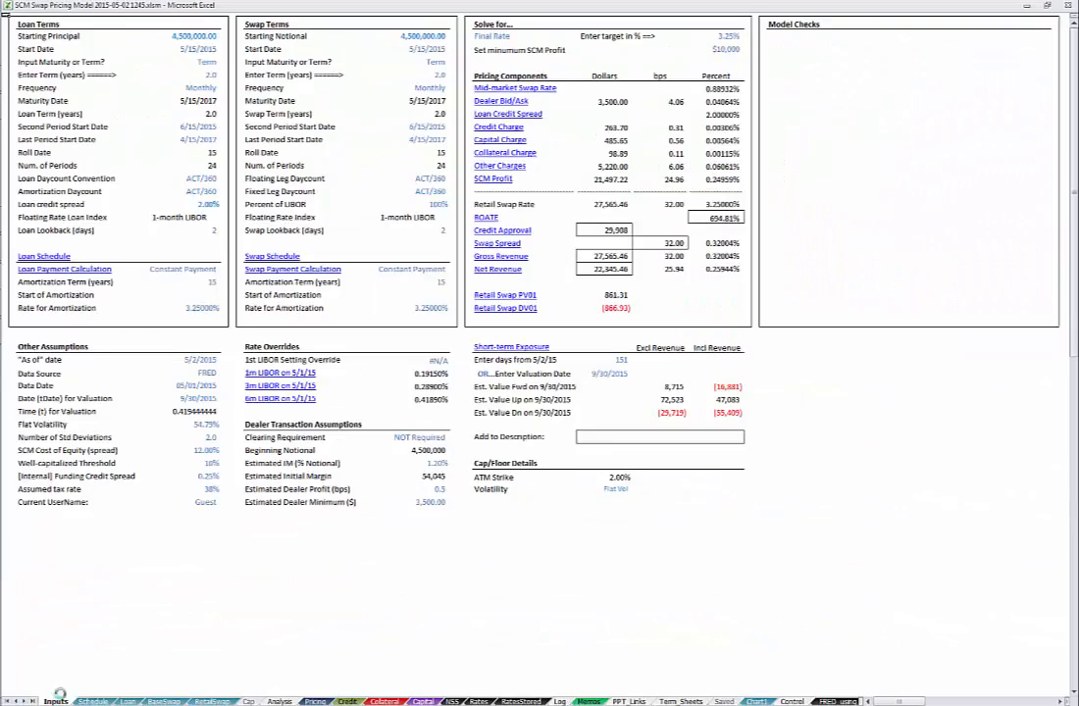
{"action": "left_click", "coordinate": [649, 439]}
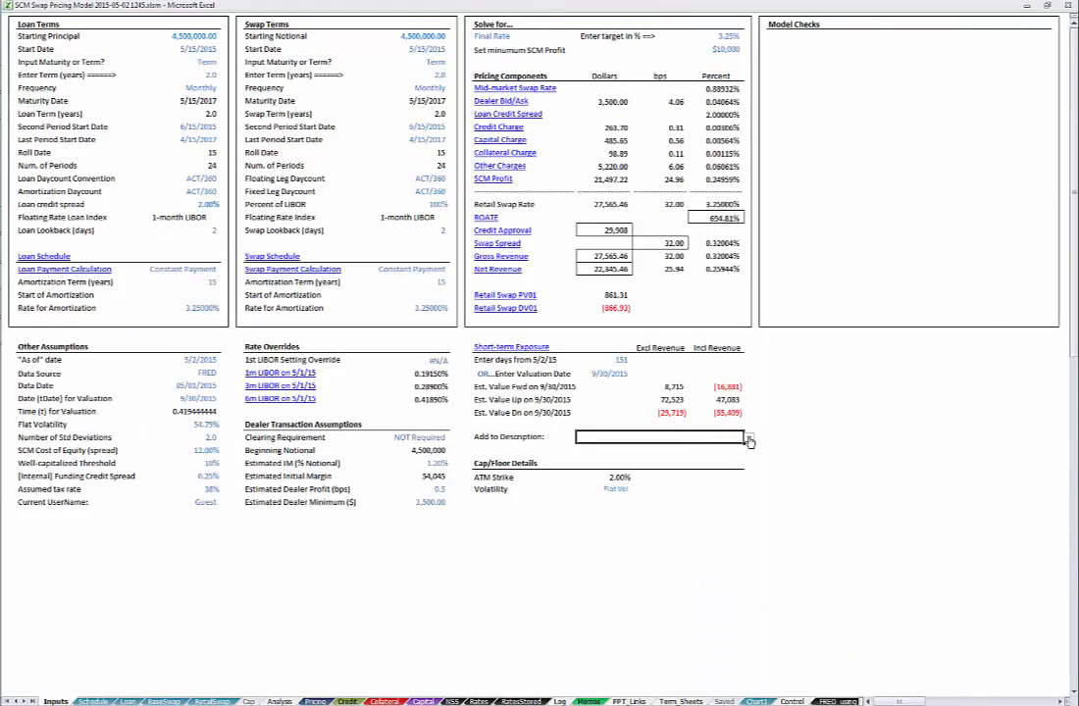
{"action": "left_click", "coordinate": [748, 440]}
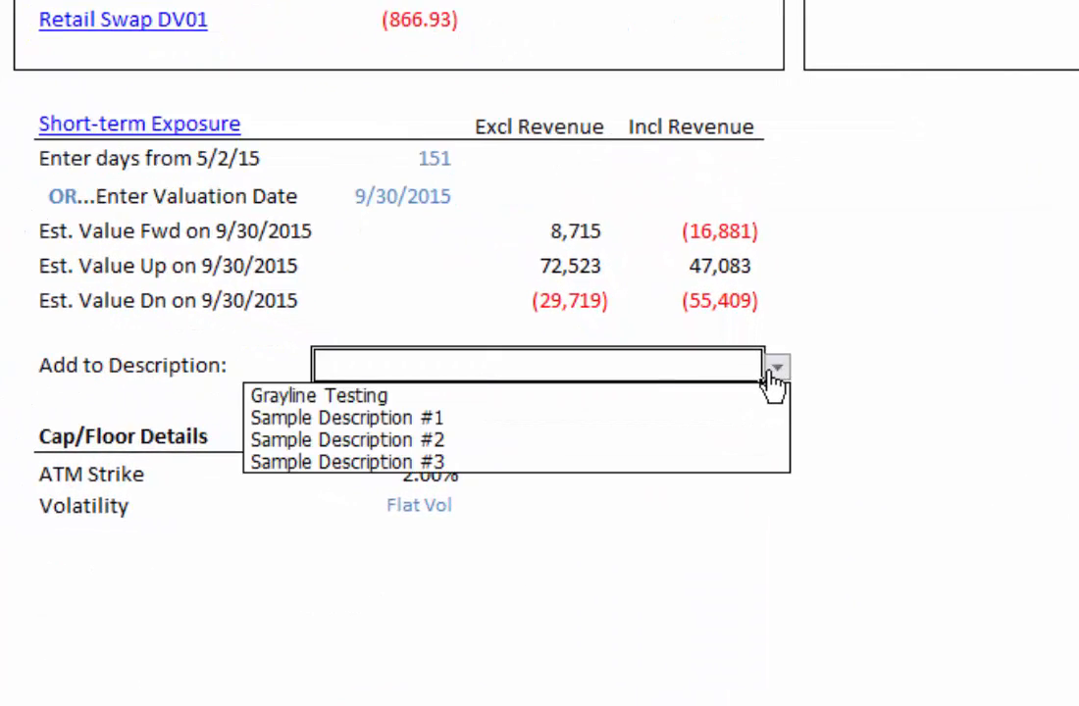
{"action": "left_click", "coordinate": [717, 412]}
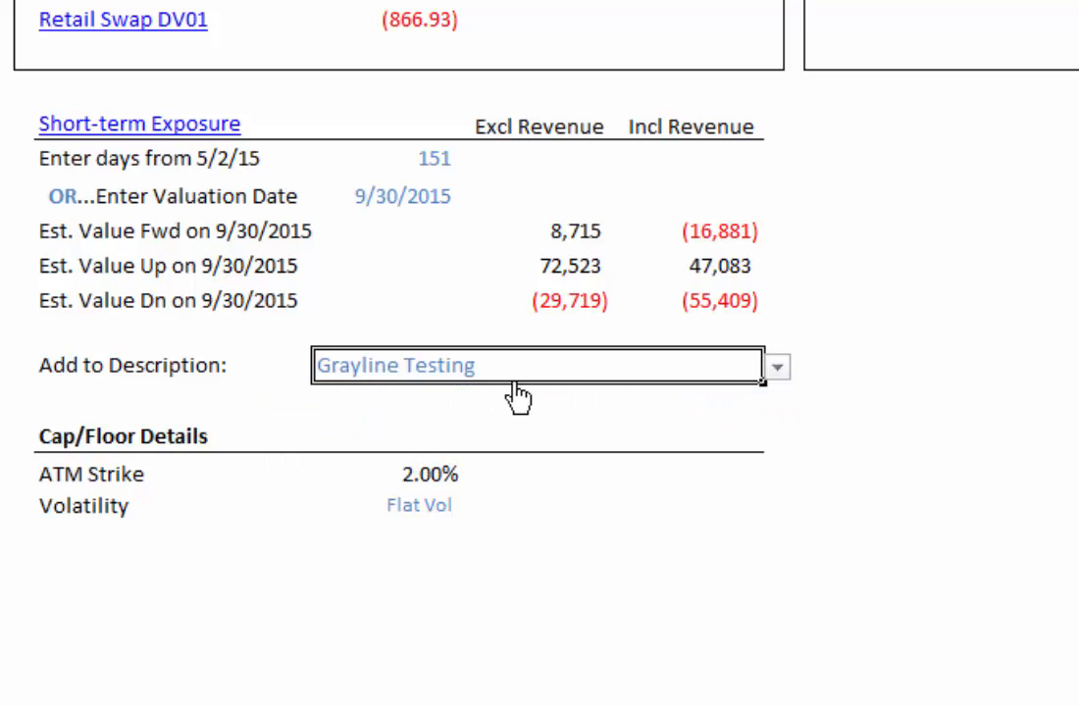
Step: Store the current pricing as a saved indication
{"action": "right_click", "coordinate": [375, 405]}
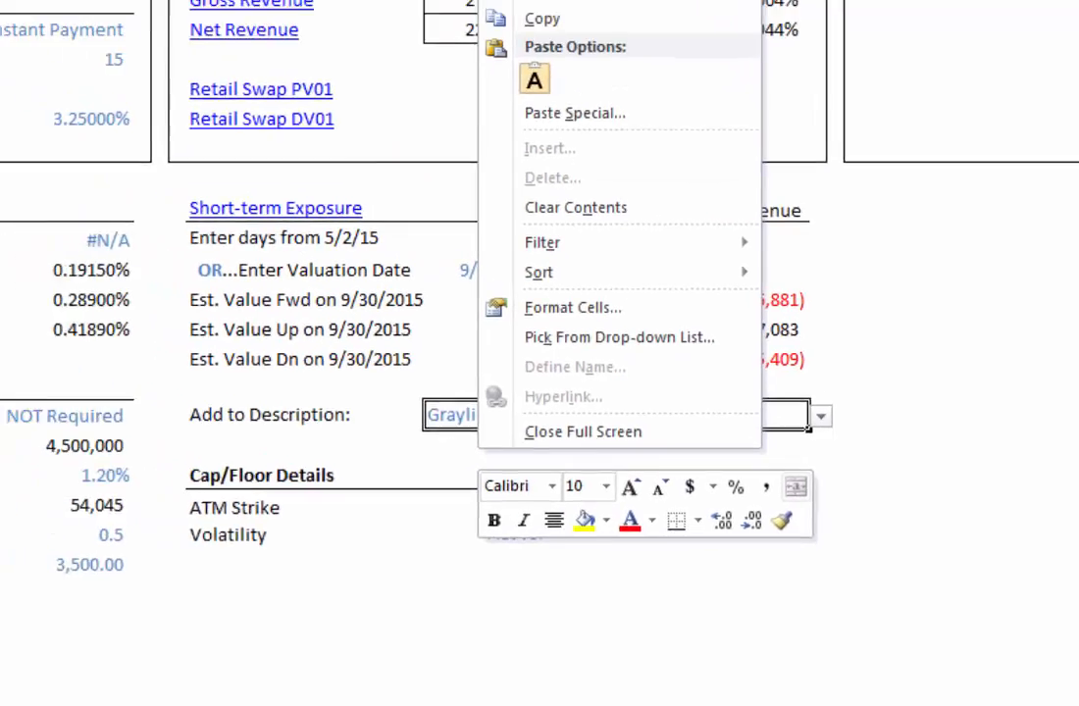
{"action": "mouse_move", "coordinate": [543, 0]}
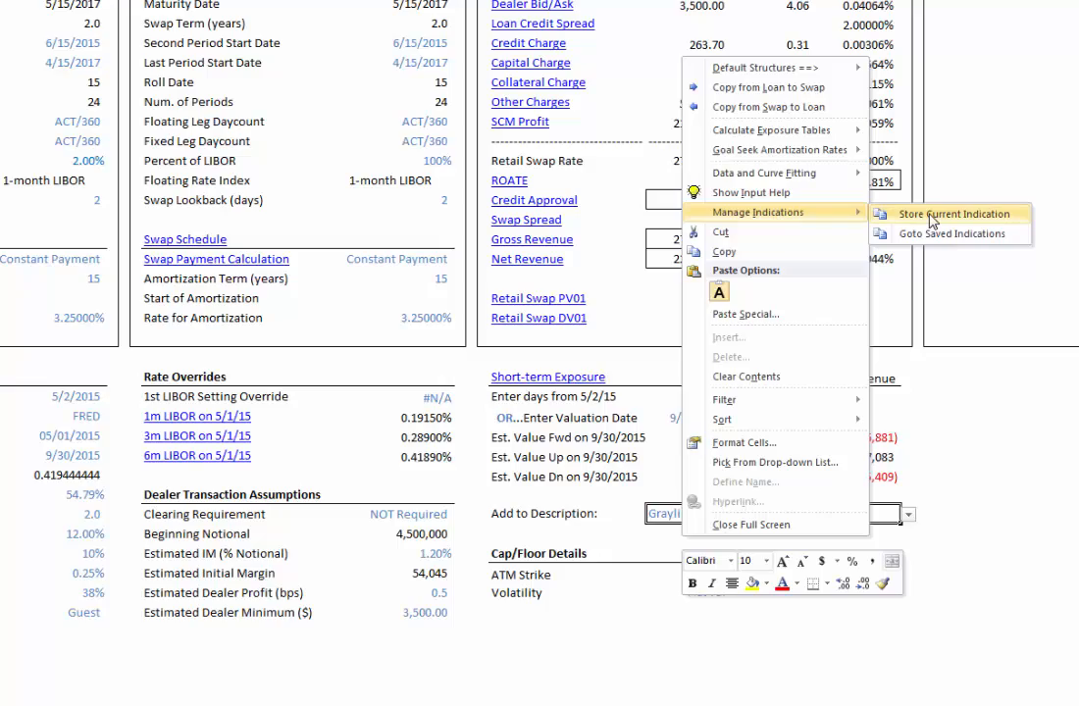
{"action": "left_click", "coordinate": [929, 217]}
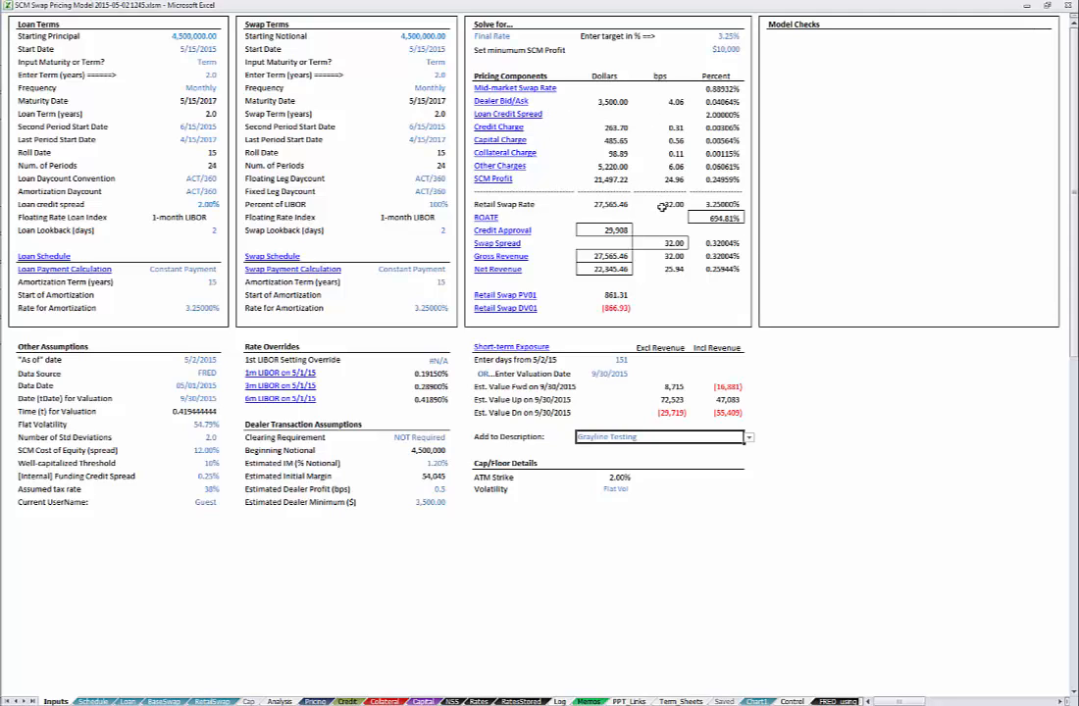
Step: Go to the saved indications and open the details of the newest record
{"action": "right_click", "coordinate": [602, 450]}
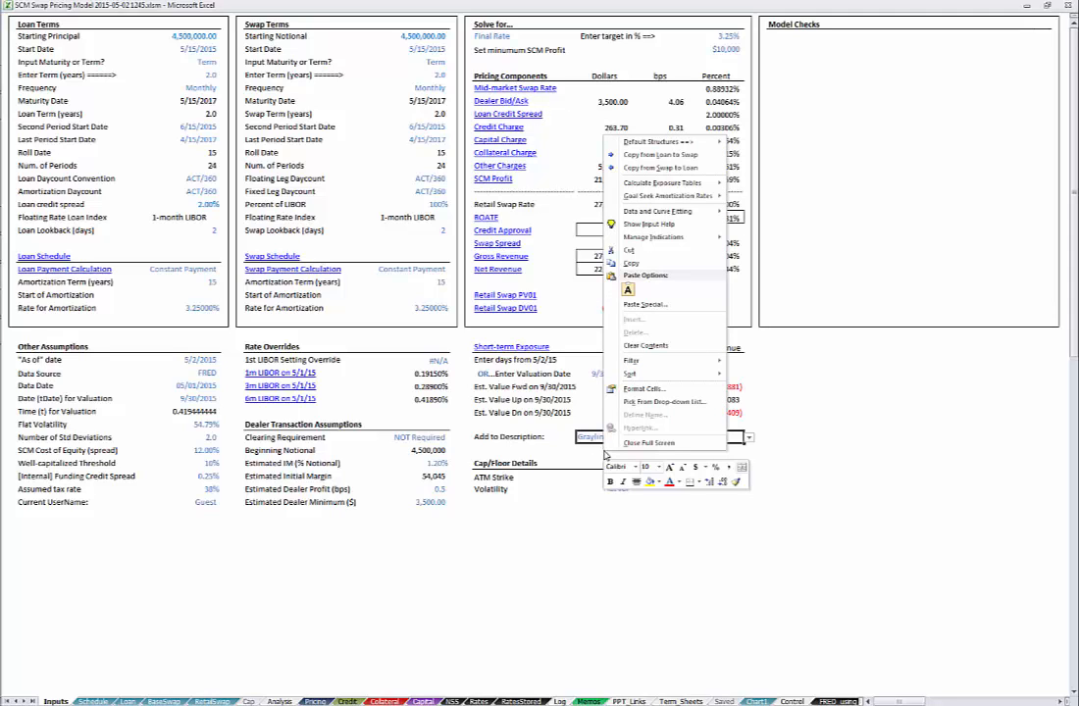
{"action": "mouse_move", "coordinate": [646, 239]}
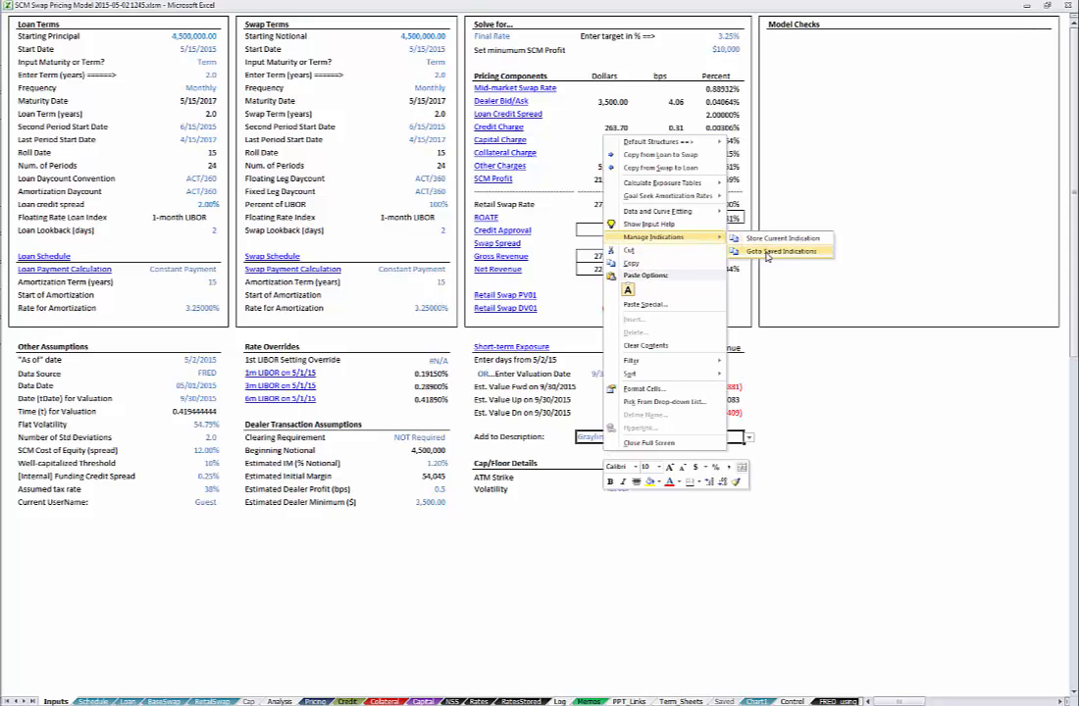
{"action": "left_click", "coordinate": [768, 253]}
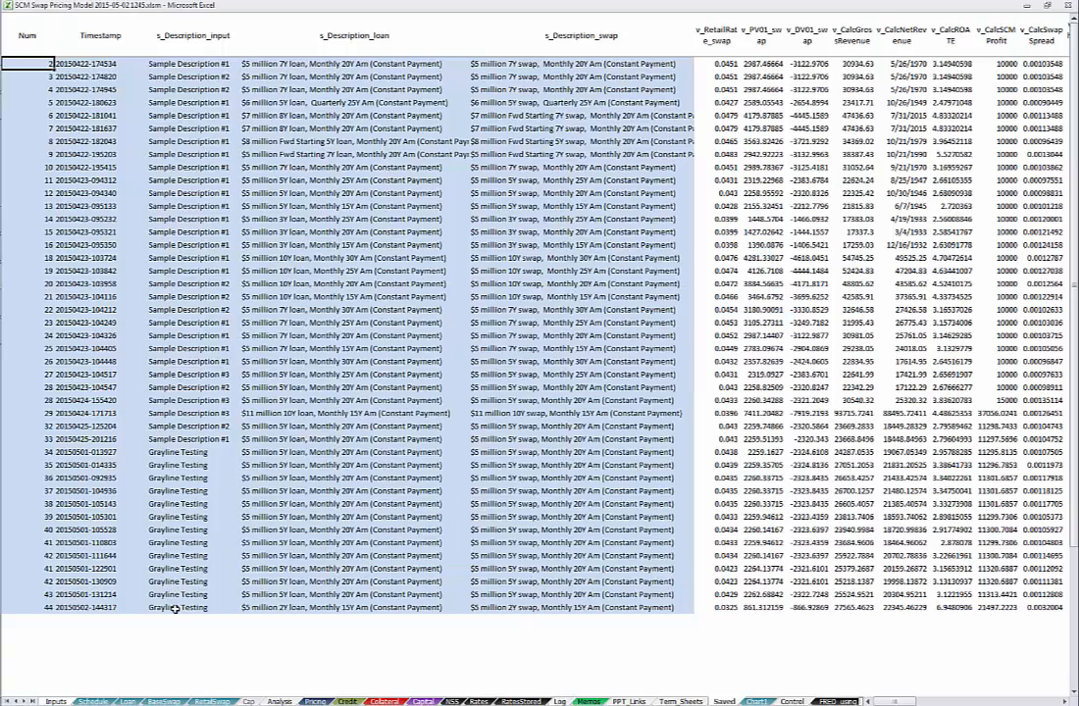
{"action": "left_click", "coordinate": [173, 608]}
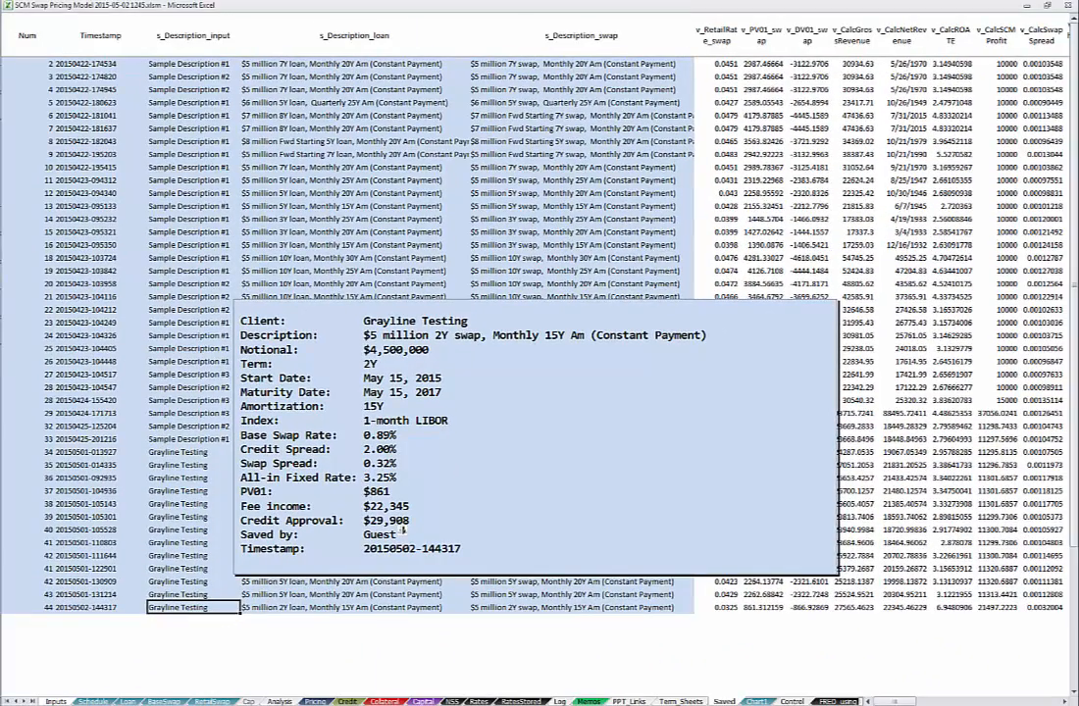
Step: Scan across all stored fields of the newest saved record, then return to the Inputs sheet
{"action": "left_click", "coordinate": [731, 609]}
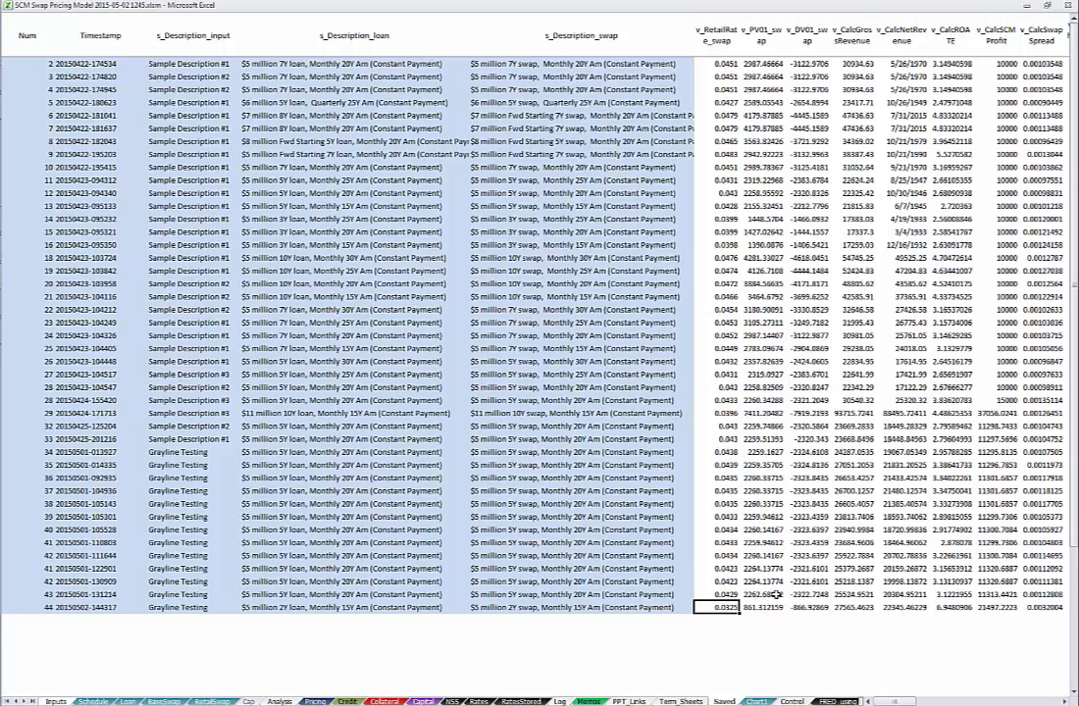
{"action": "key", "text": "Right"}
{"action": "key", "text": "Right"}
{"action": "key", "text": "Right"}
{"action": "key", "text": "Right"}
{"action": "key", "text": "Right"}
{"action": "key", "text": "Right"}
{"action": "key", "text": "Right"}
{"action": "key", "text": "Right"}
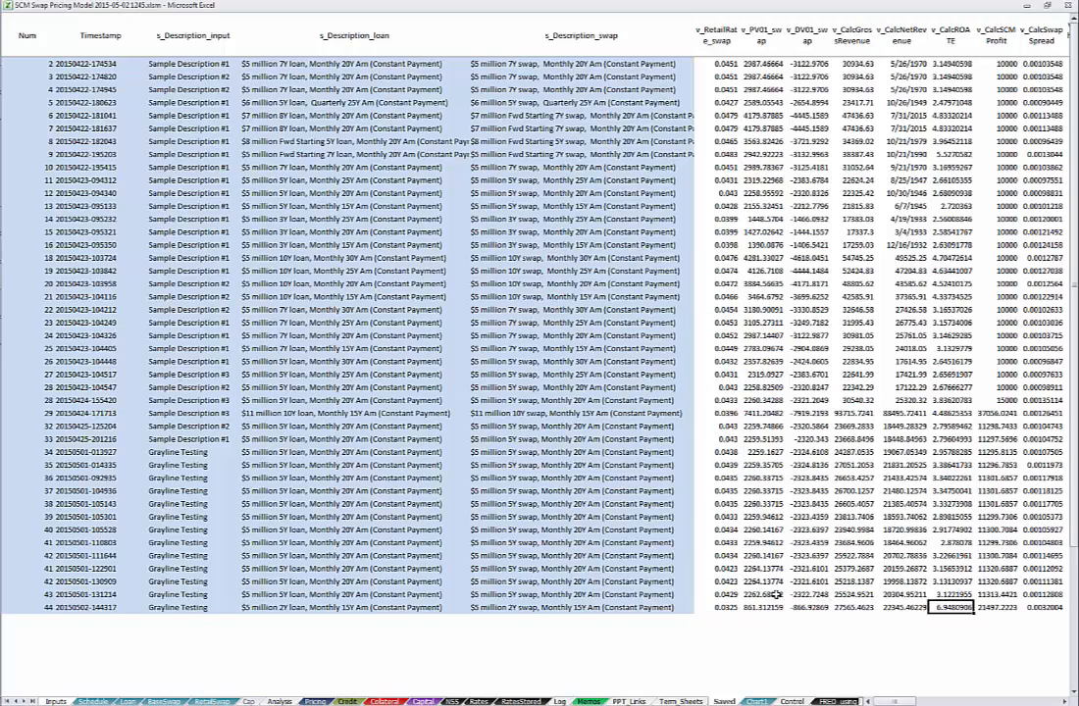
{"action": "key", "text": "Right"}
{"action": "key", "text": "Right"}
{"action": "key", "text": "Right"}
{"action": "key", "text": "Right"}
{"action": "key", "text": "Right"}
{"action": "key", "text": "Right"}
{"action": "key", "text": "Right"}
{"action": "key", "text": "Right"}
{"action": "key", "text": "Right"}
{"action": "key", "text": "Right"}
{"action": "key", "text": "Right"}
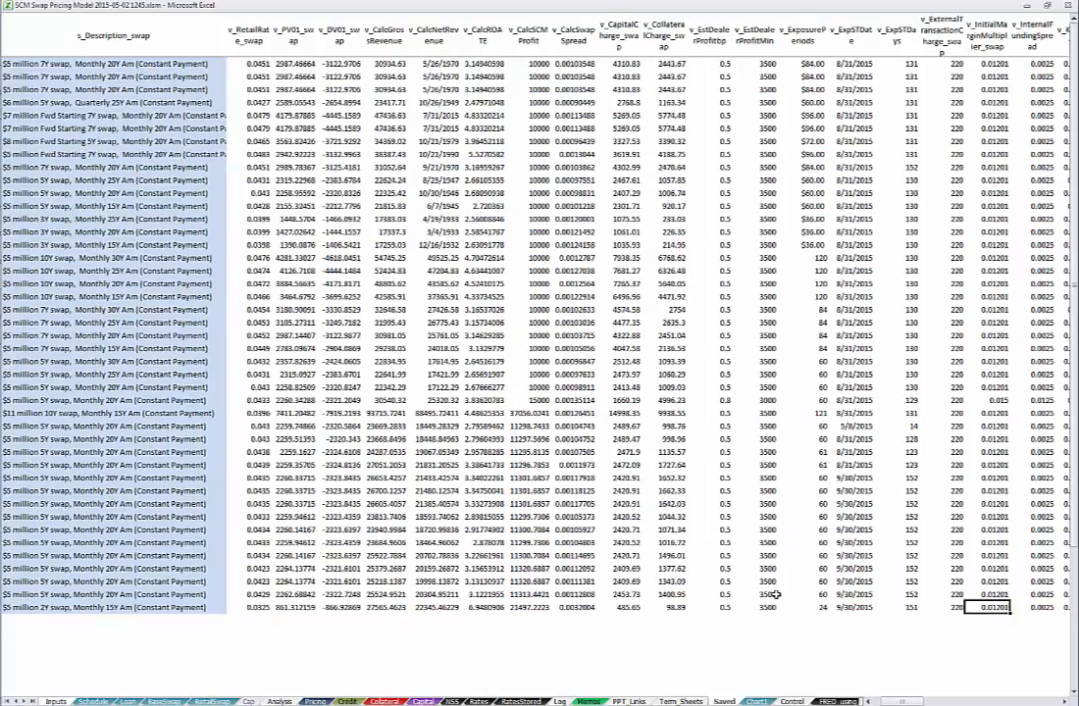
{"action": "key", "text": "Right"}
{"action": "key", "text": "Right"}
{"action": "key", "text": "Right"}
{"action": "key", "text": "Right"}
{"action": "key", "text": "Right"}
{"action": "key", "text": "Right"}
{"action": "key", "text": "Right"}
{"action": "key", "text": "Right"}
{"action": "key", "text": "Right"}
{"action": "key", "text": "Right"}
{"action": "key", "text": "Right"}
{"action": "key", "text": "Right"}
{"action": "key", "text": "Right"}
{"action": "key", "text": "Right"}
{"action": "key", "text": "Right"}
{"action": "key", "text": "Right"}
{"action": "key", "text": "Right"}
{"action": "key", "text": "Right"}
{"action": "key", "text": "Right"}
{"action": "key", "text": "Right"}
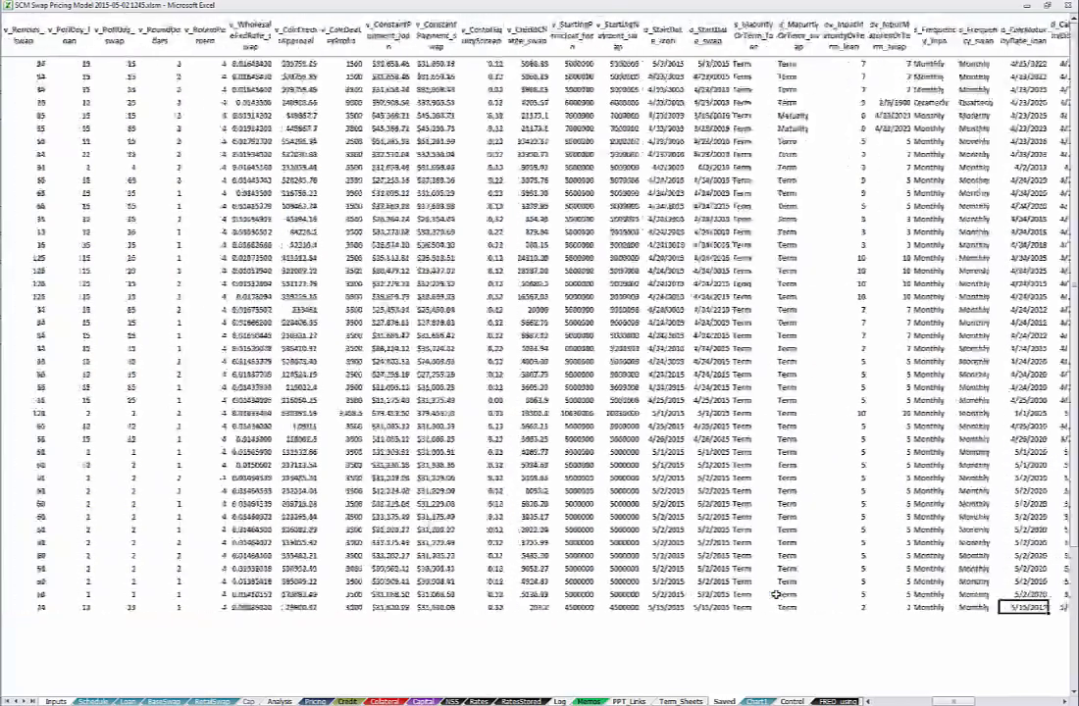
{"action": "key", "text": "Right"}
{"action": "key", "text": "Right"}
{"action": "key", "text": "Right"}
{"action": "key", "text": "Right"}
{"action": "key", "text": "Right"}
{"action": "key", "text": "Right"}
{"action": "key", "text": "Right"}
{"action": "key", "text": "Right"}
{"action": "key", "text": "Right"}
{"action": "key", "text": "Right"}
{"action": "key", "text": "Right"}
{"action": "key", "text": "Right"}
{"action": "key", "text": "Right"}
{"action": "key", "text": "Right"}
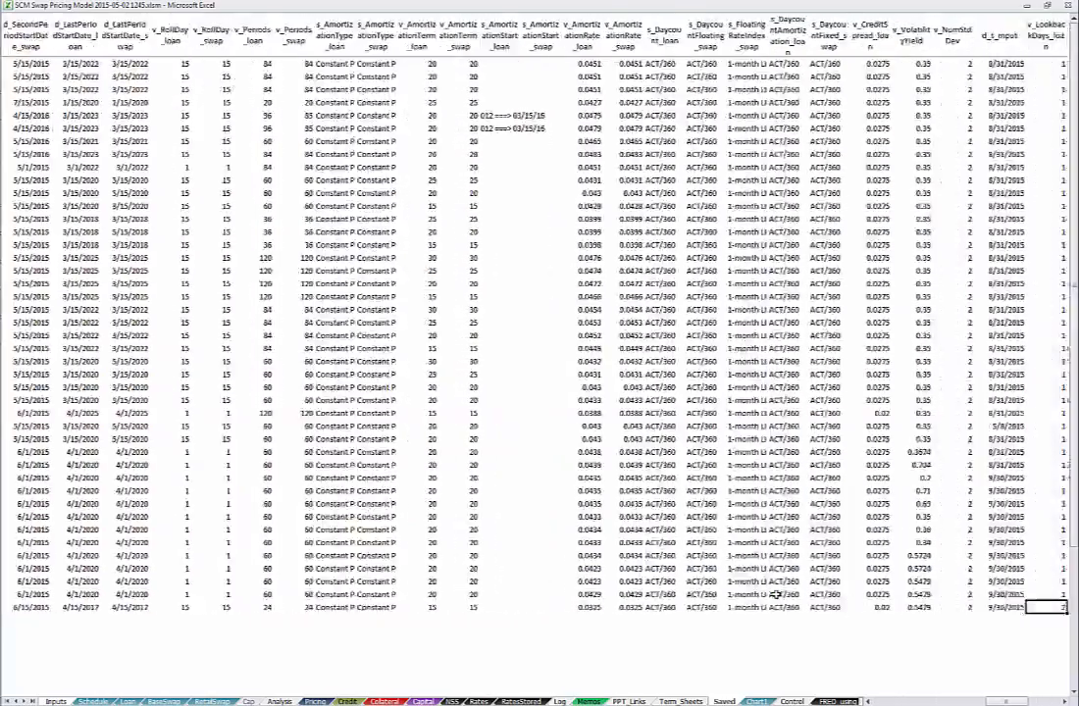
{"action": "key", "text": "Right"}
{"action": "key", "text": "Right"}
{"action": "key", "text": "Right"}
{"action": "key", "text": "Right"}
{"action": "key", "text": "Right"}
{"action": "key", "text": "Right"}
{"action": "key", "text": "Right"}
{"action": "key", "text": "Right"}
{"action": "key", "text": "Right"}
{"action": "key", "text": "Right"}
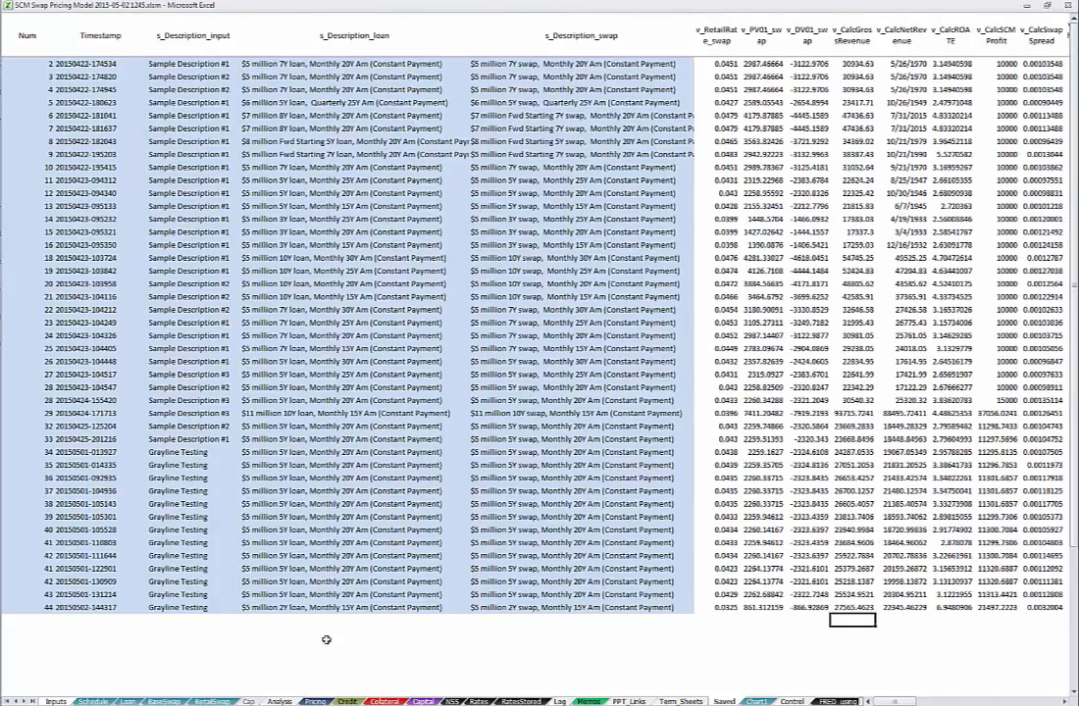
{"action": "left_click", "coordinate": [56, 701]}
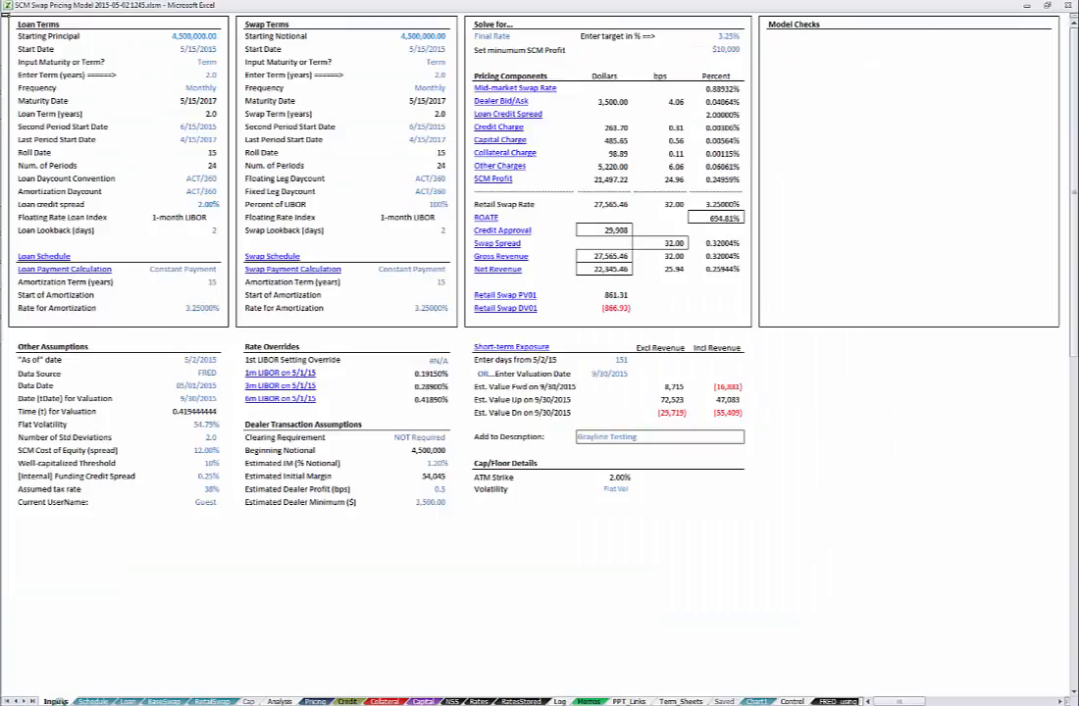